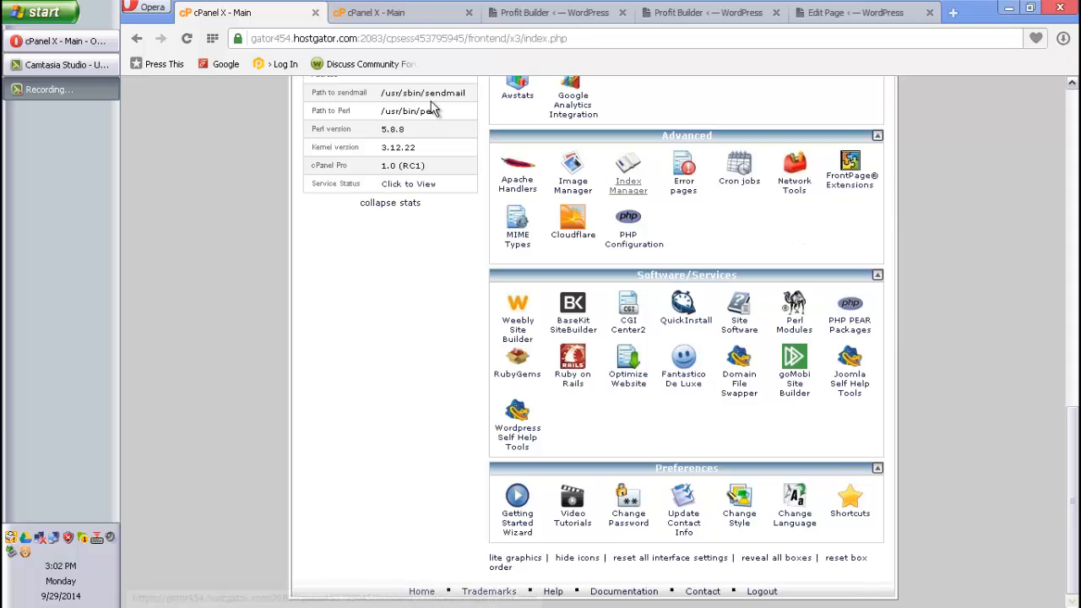
Step: Switch to the second cPanel session and open its Backups page from the Files section
left_click(378, 21)
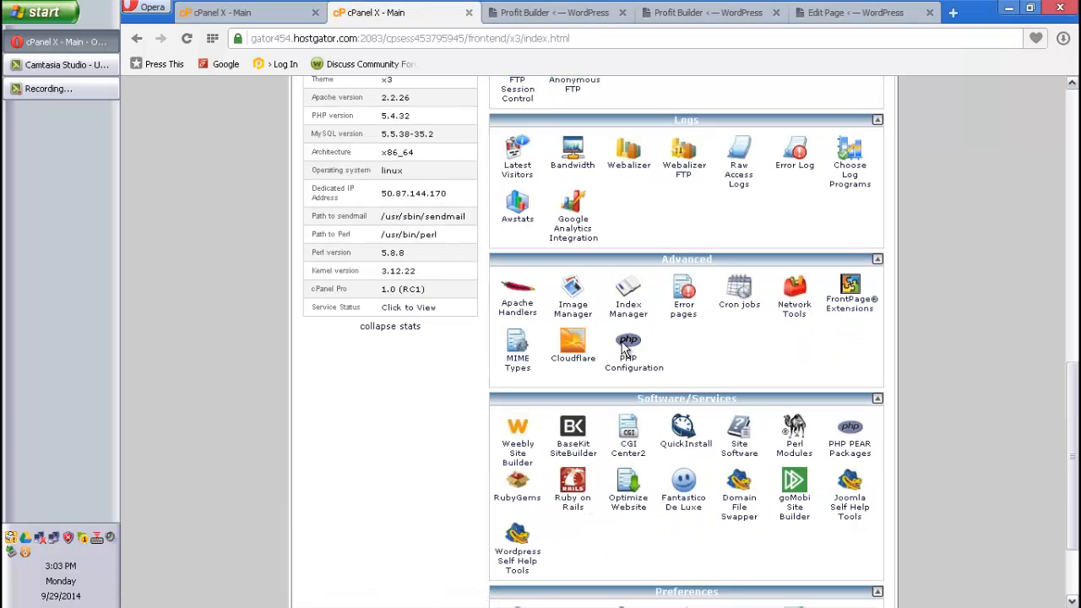
scroll(919, 287, "up", 1)
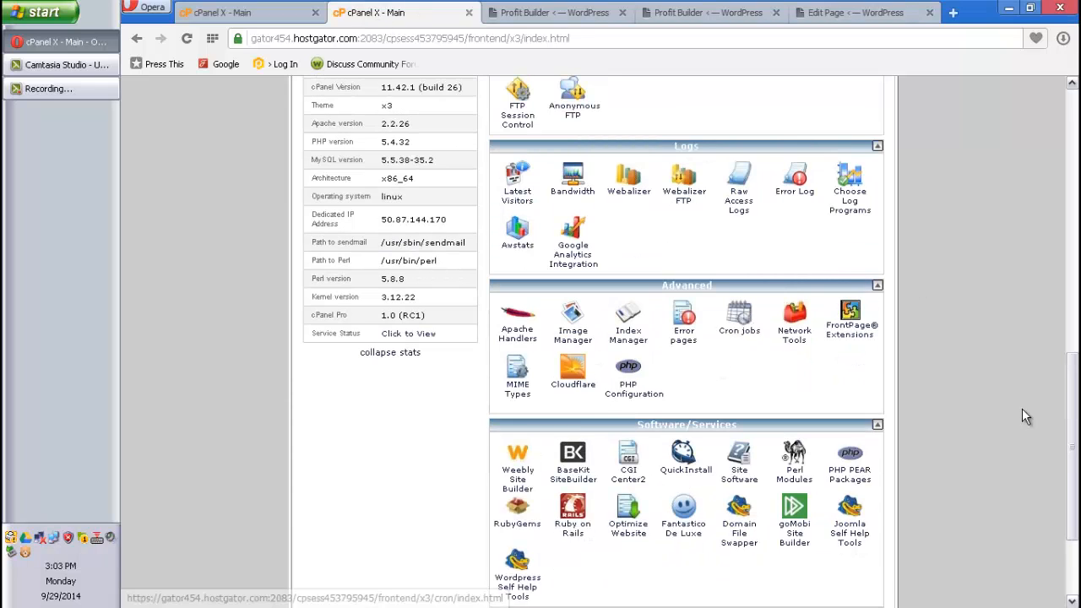
scroll(675, 287, "up", 3)
scroll(550, 249, "up", 2)
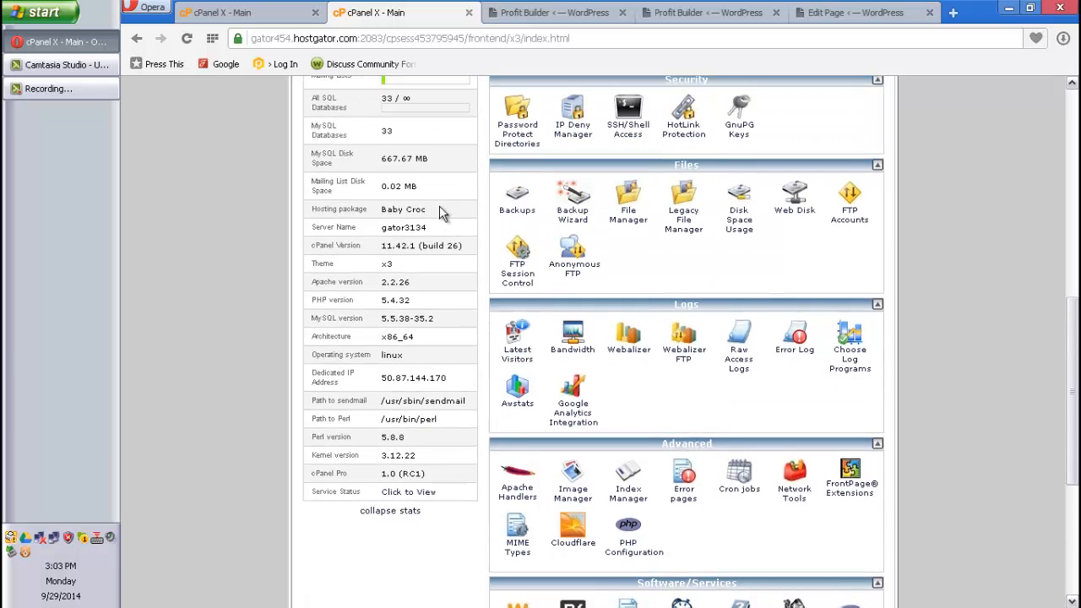
left_click(516, 211)
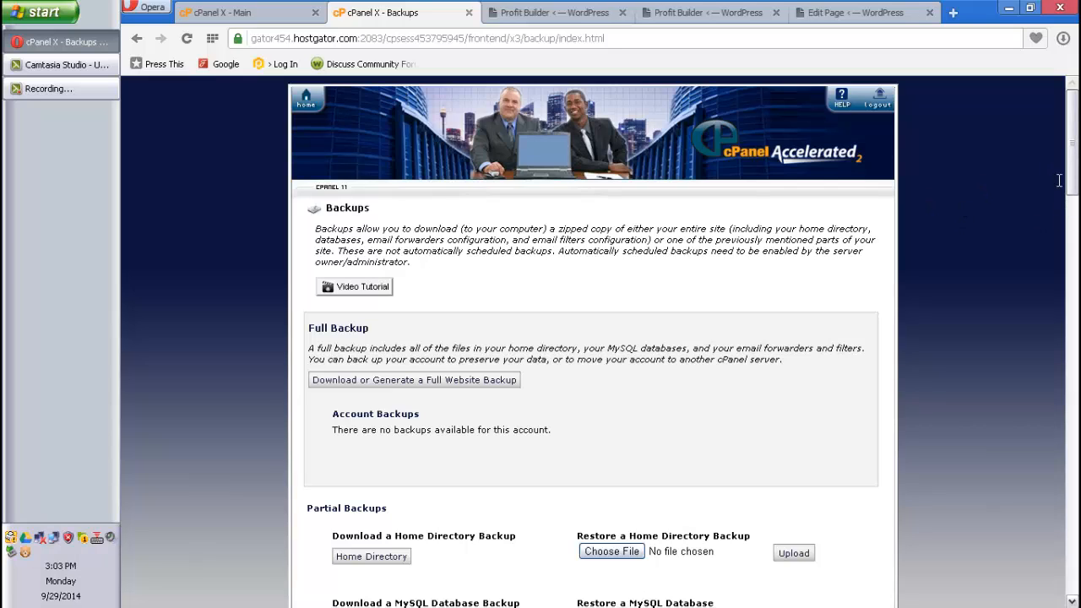
Step: Review the Backups page down through the list of downloadable MySQL database backups
left_click_drag(1058, 184, 1055, 260)
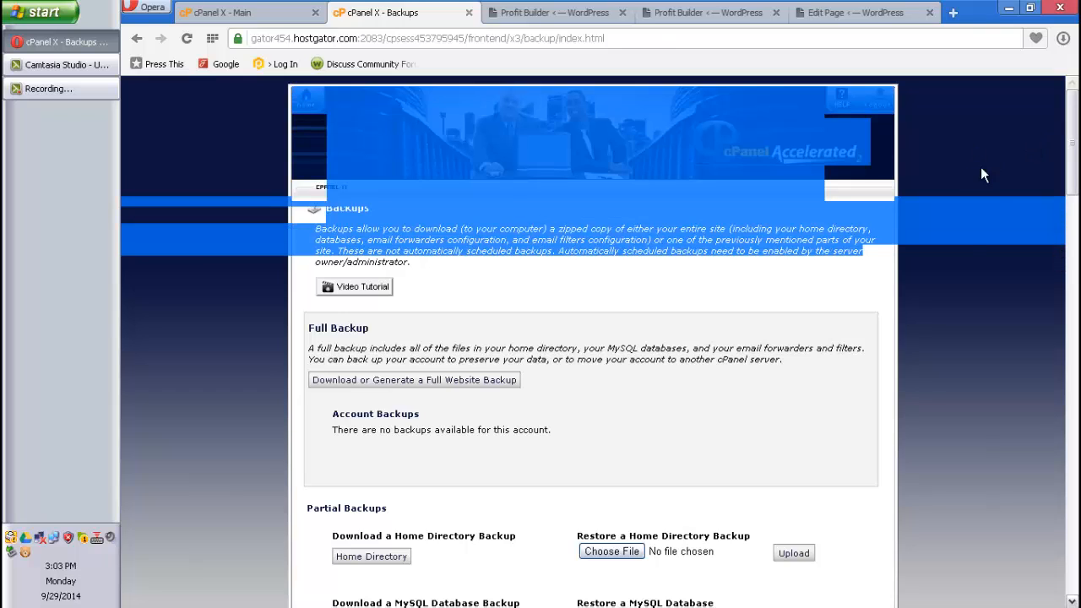
left_click(1018, 311)
scroll(1016, 304, "down", 10)
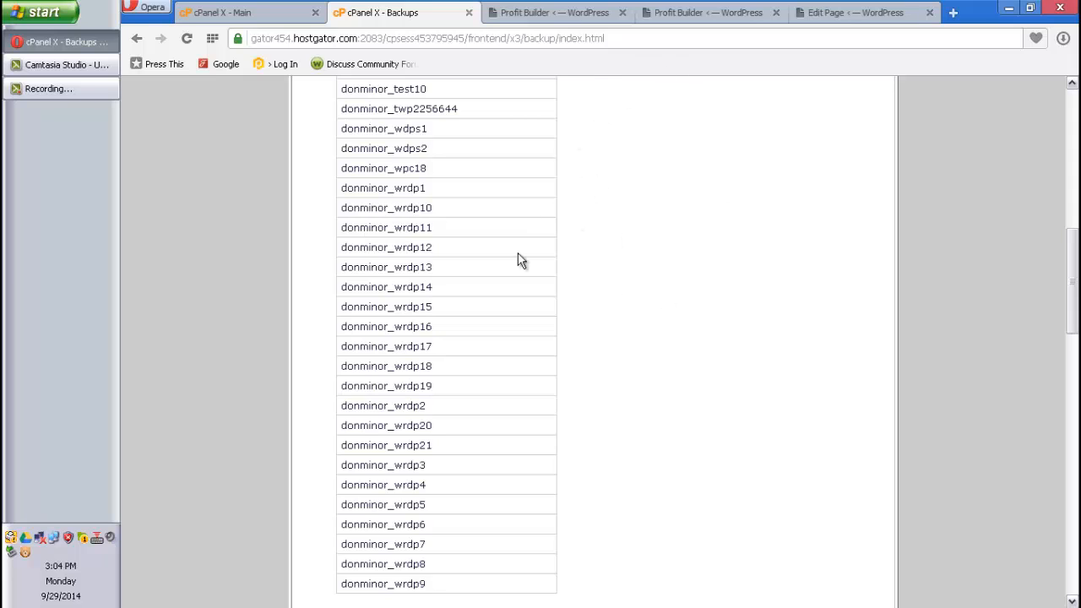
Step: Return to the first cPanel session and open the public_html/YOUSHOULDBUYTHIS.COM folder in PHP Configuration
left_click(243, 28)
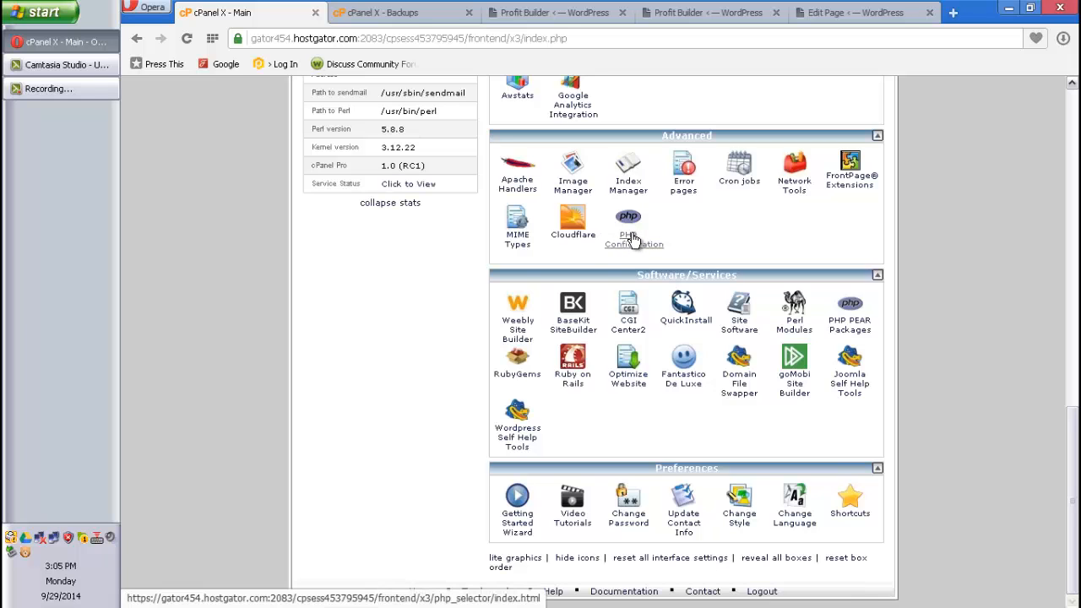
left_click(633, 239)
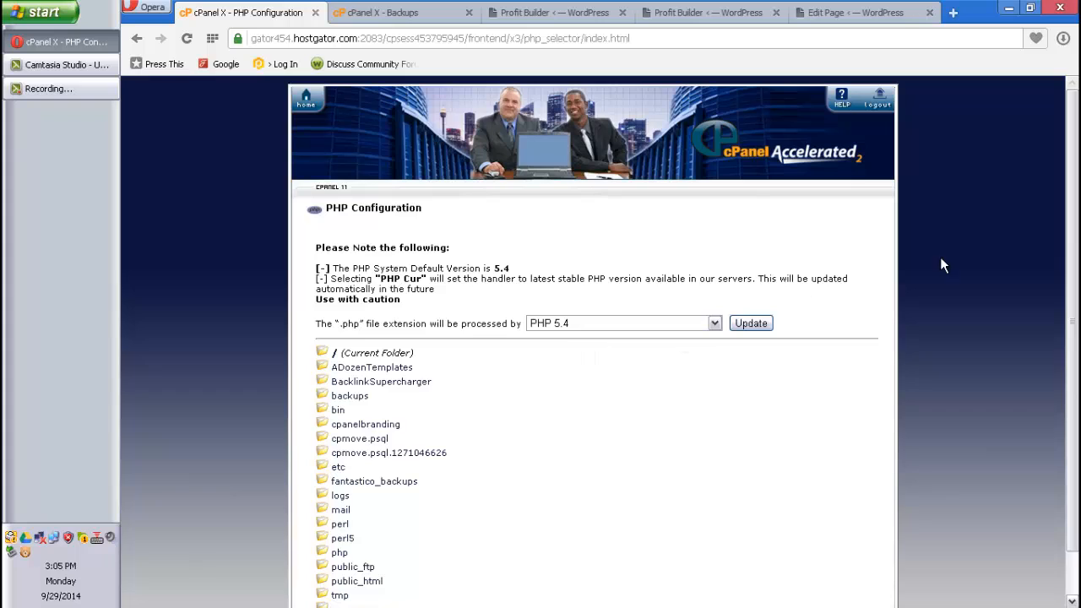
scroll(752, 411, "down", 2)
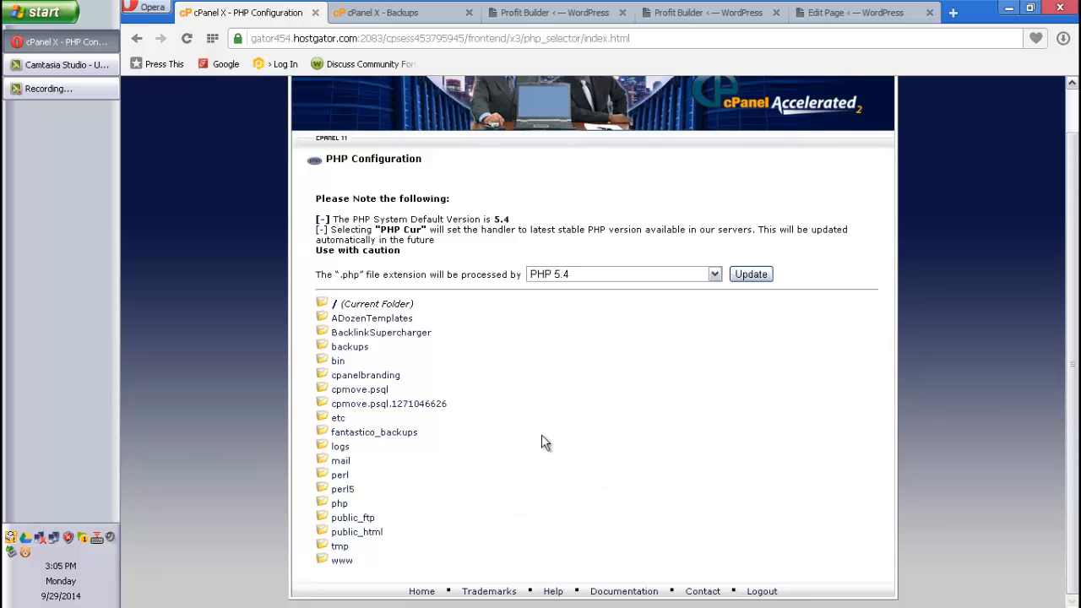
left_click(351, 534)
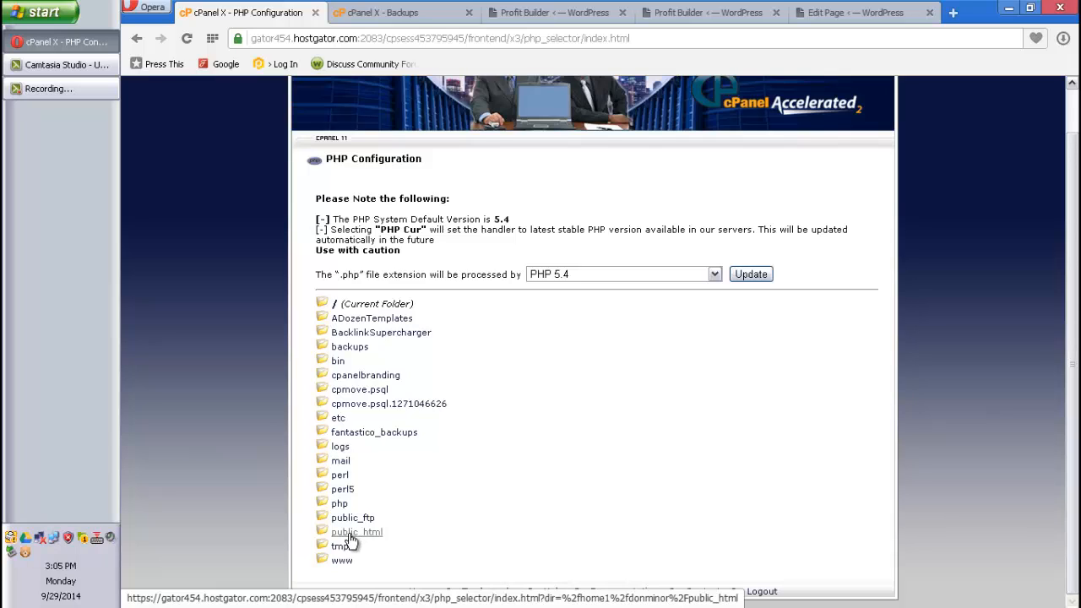
left_click(351, 534)
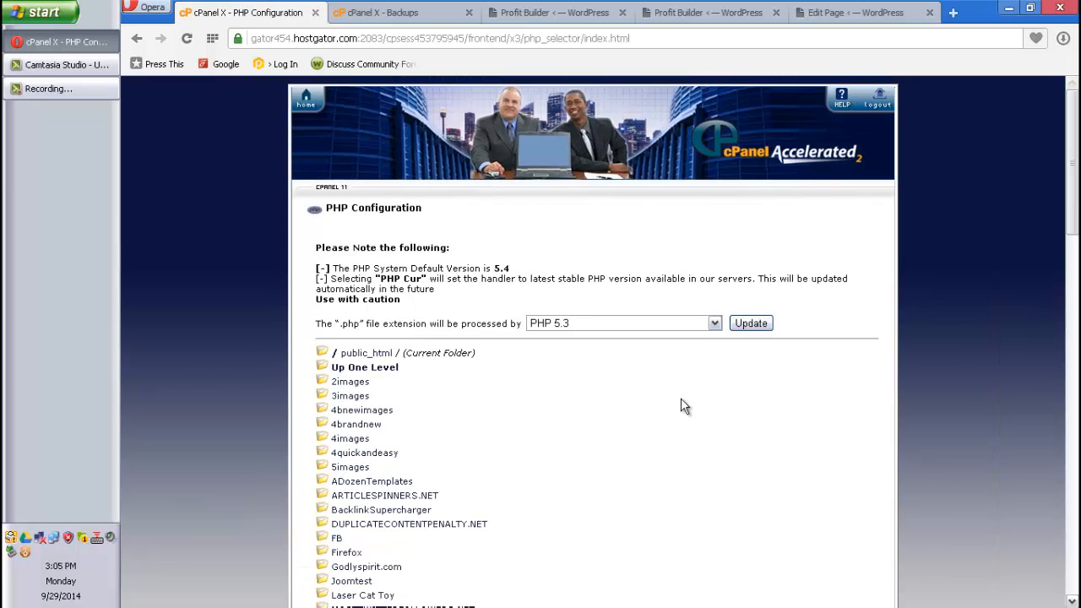
scroll(563, 458, "down", 1)
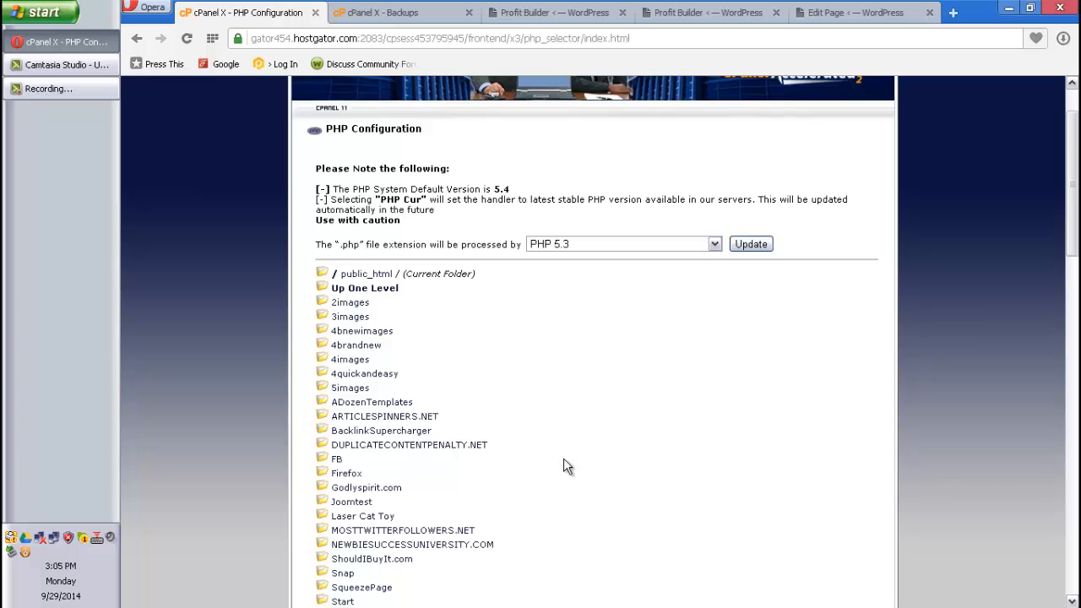
scroll(564, 462, "down", 1)
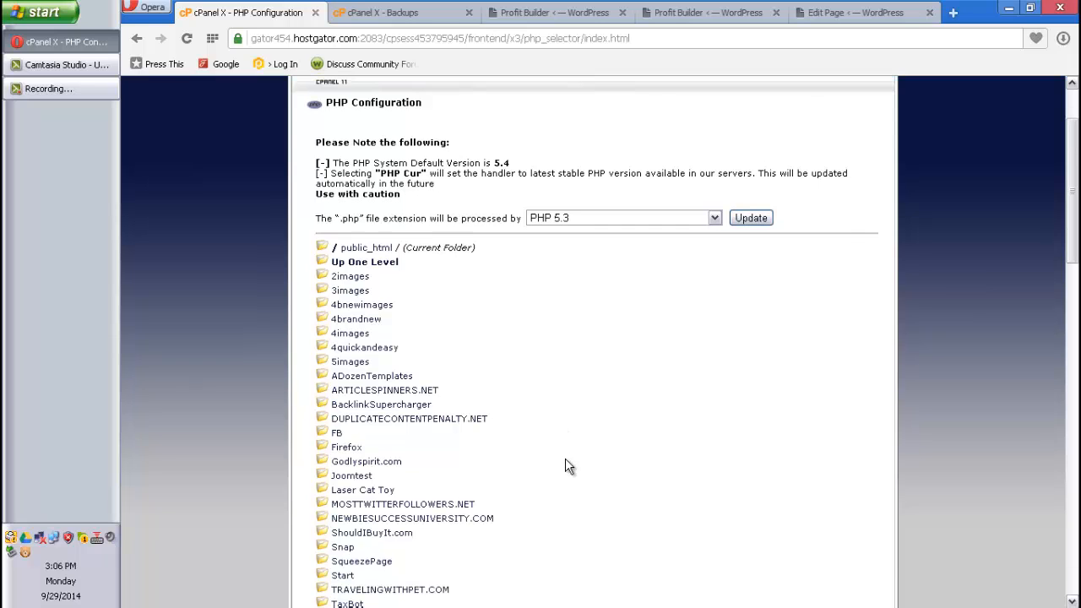
scroll(557, 465, "down", 1)
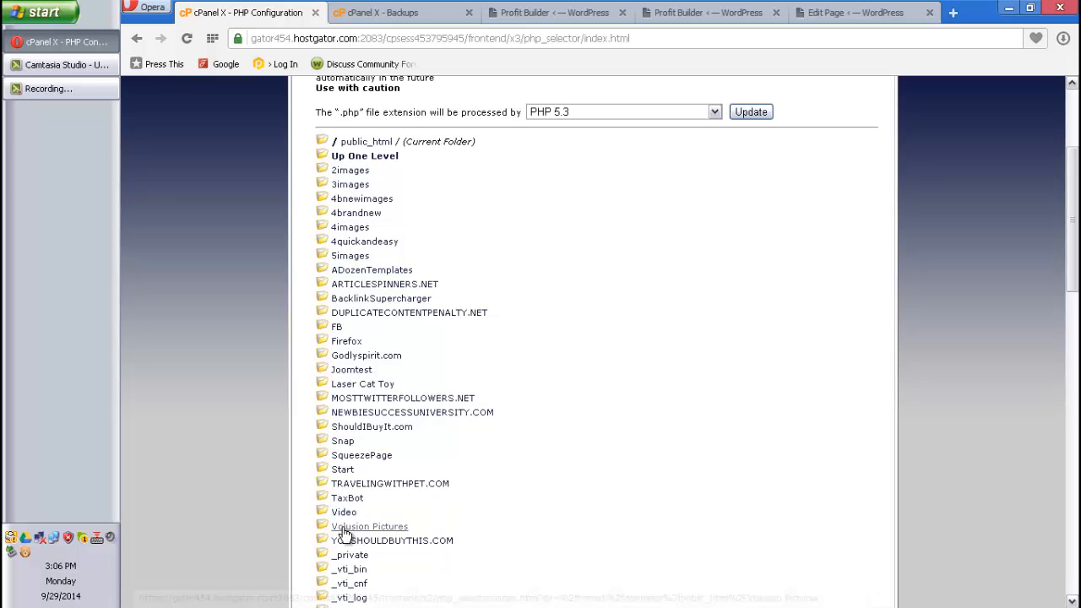
left_click(344, 542)
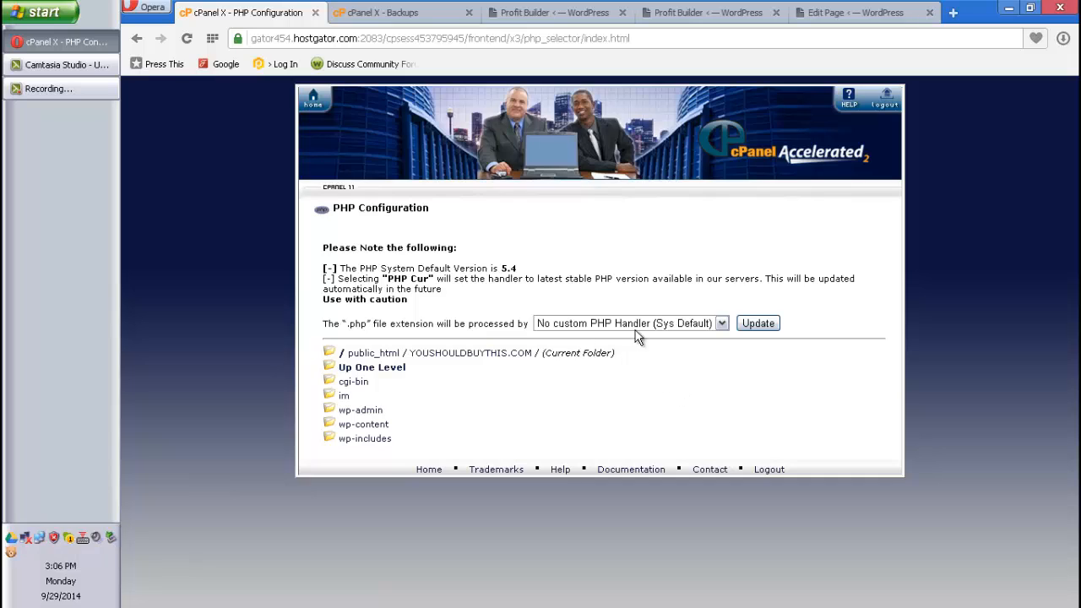
Step: Set the PHP handler for the YOUSHOULDBUYTHIS.COM folder to PHP 5.4 and update the configuration
left_click(717, 324)
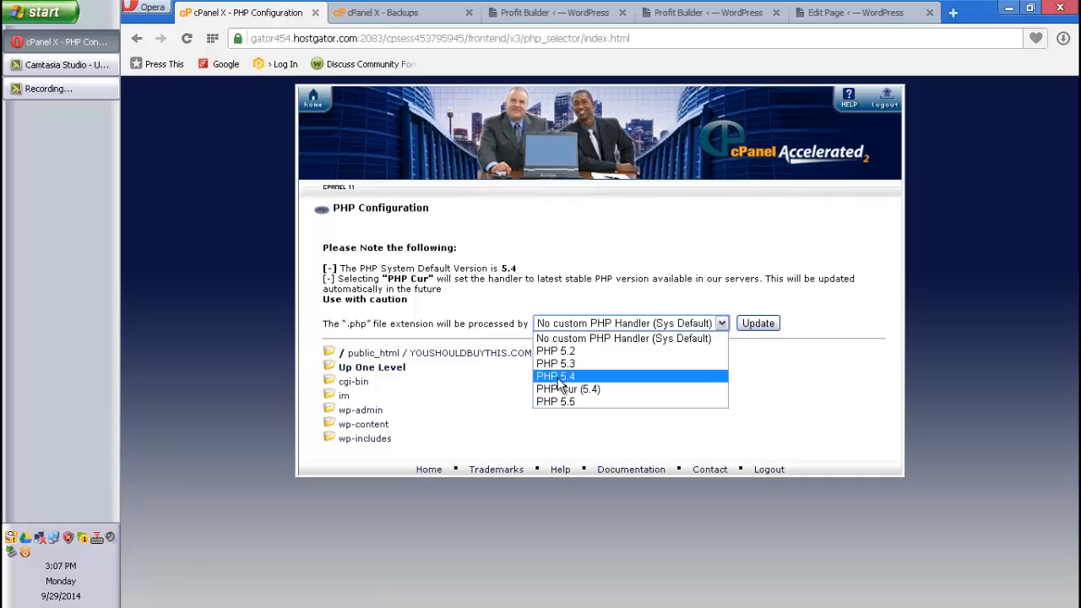
left_click(559, 379)
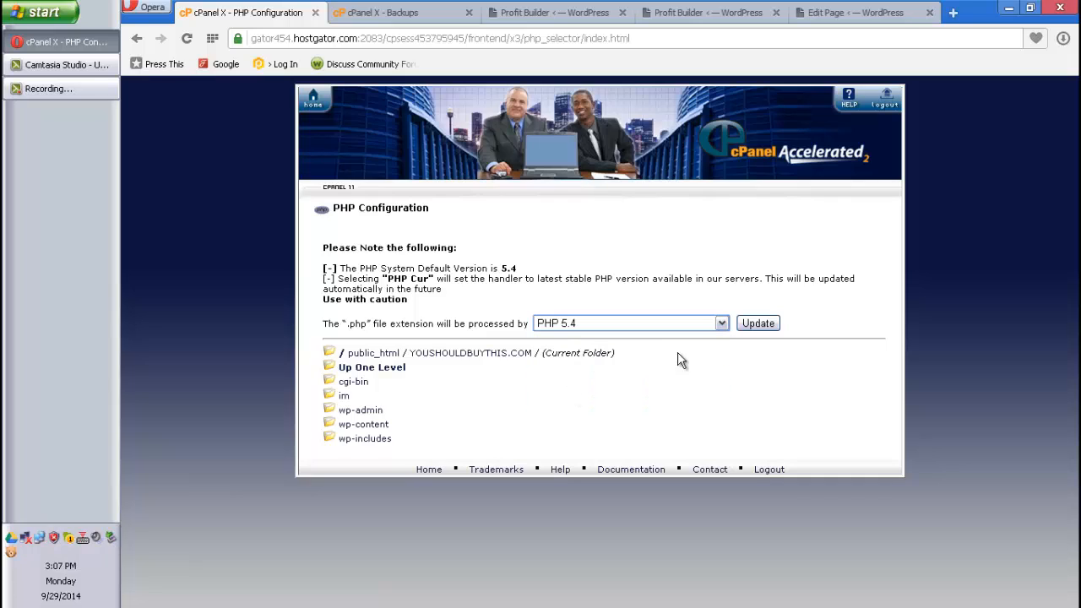
left_click(758, 324)
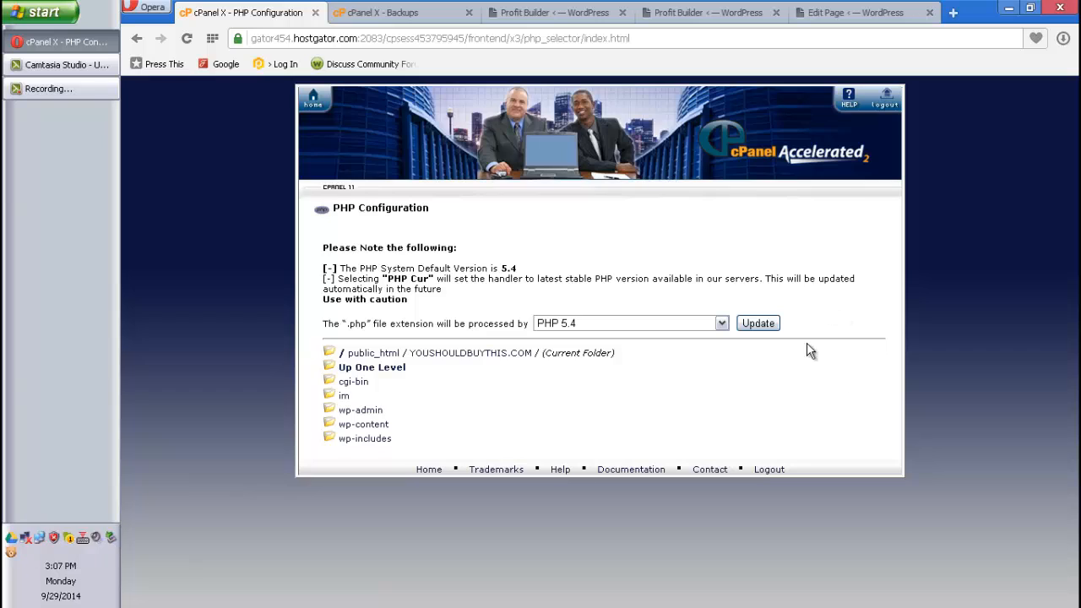
left_click(758, 323)
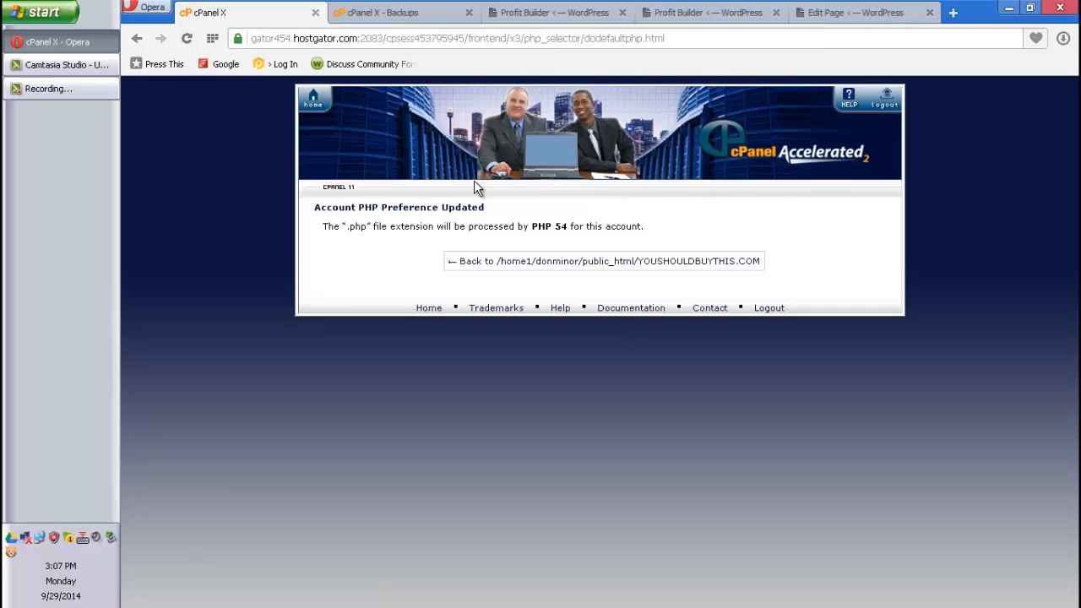
Step: Turn the Save over post content option off and back on in Profit Builder's utility options
left_click(572, 15)
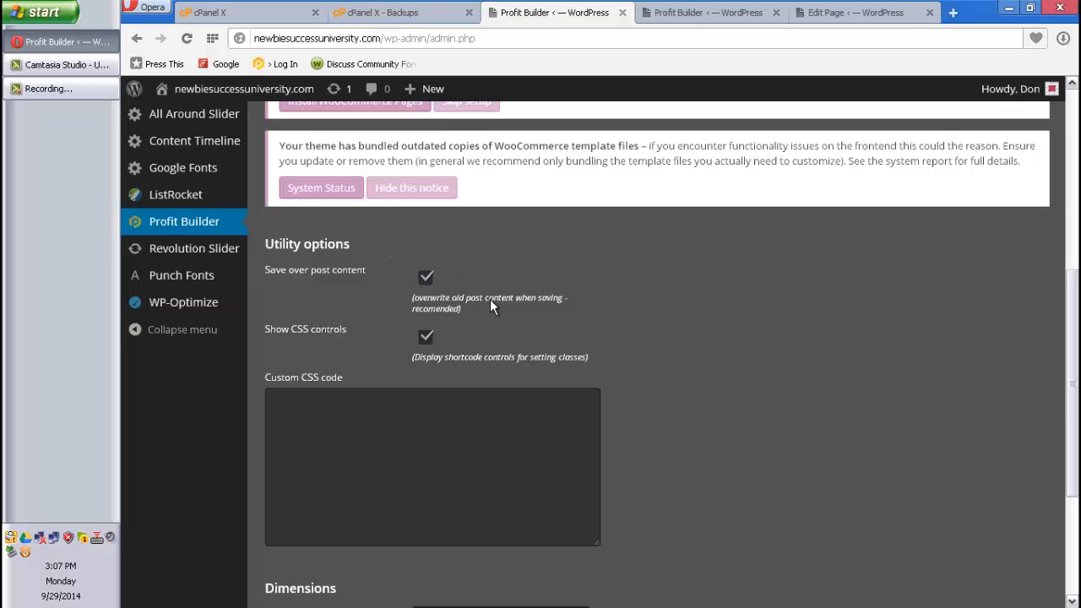
left_click(426, 277)
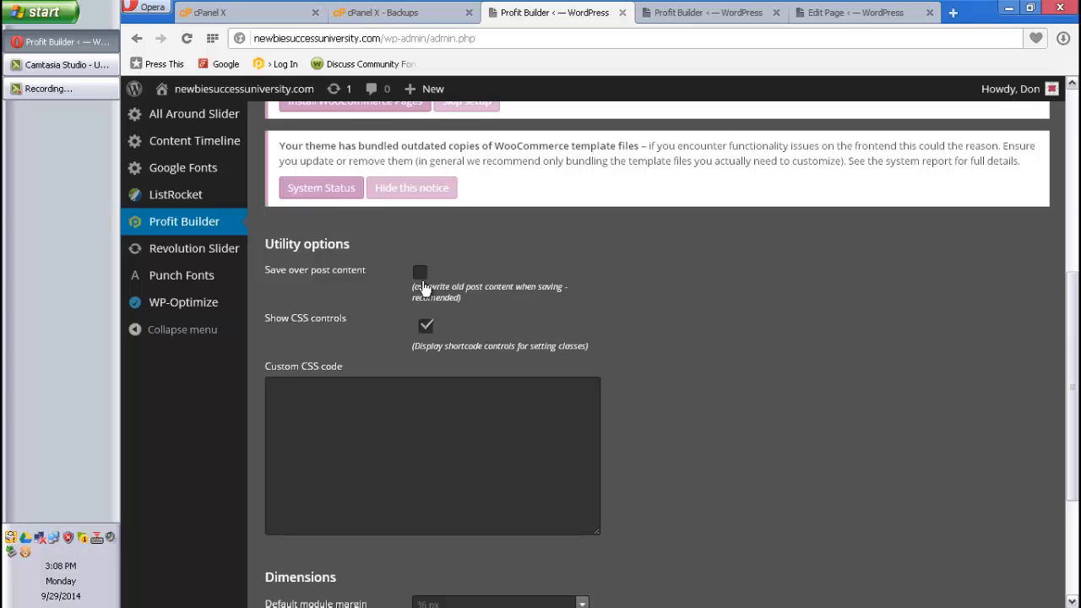
left_click(421, 275)
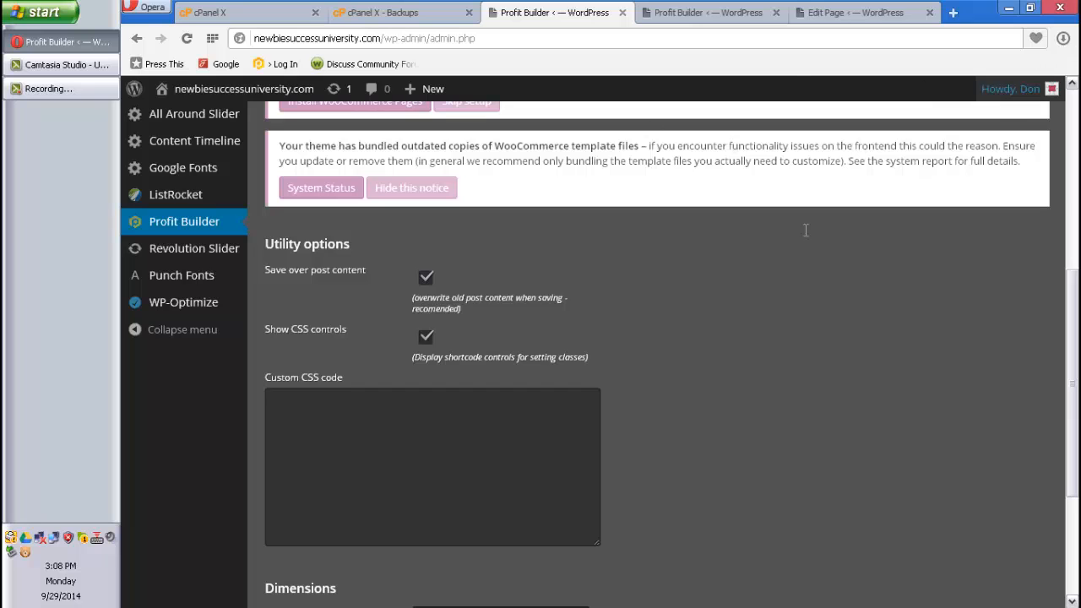
scroll(623, 433, "up", 1)
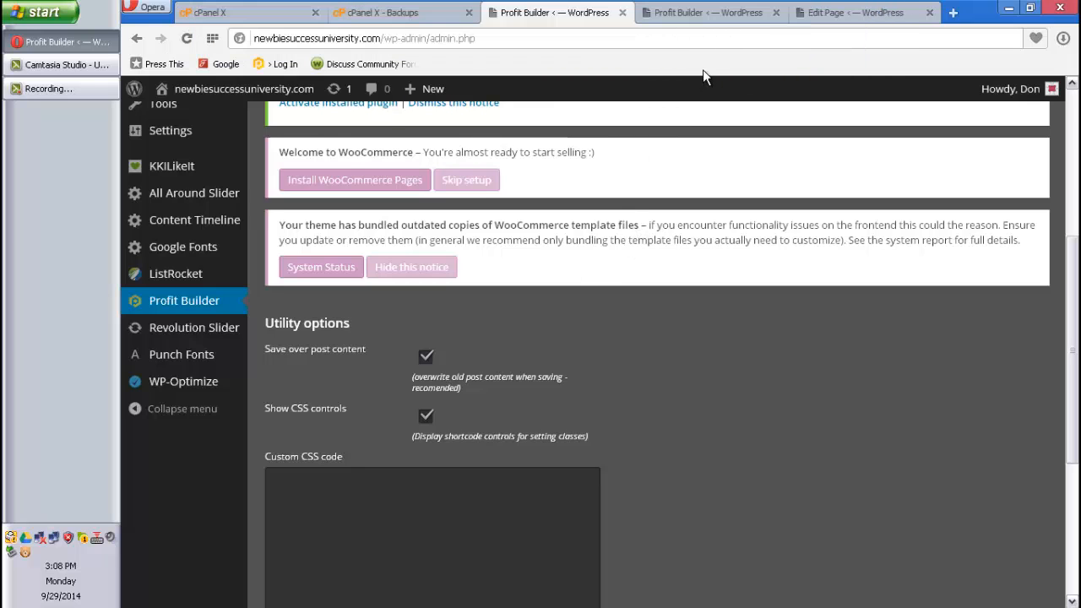
Step: Examine the Select Template list on Profit Builder's Templates Management page, keeping the current selection
mouse_move(771, 1)
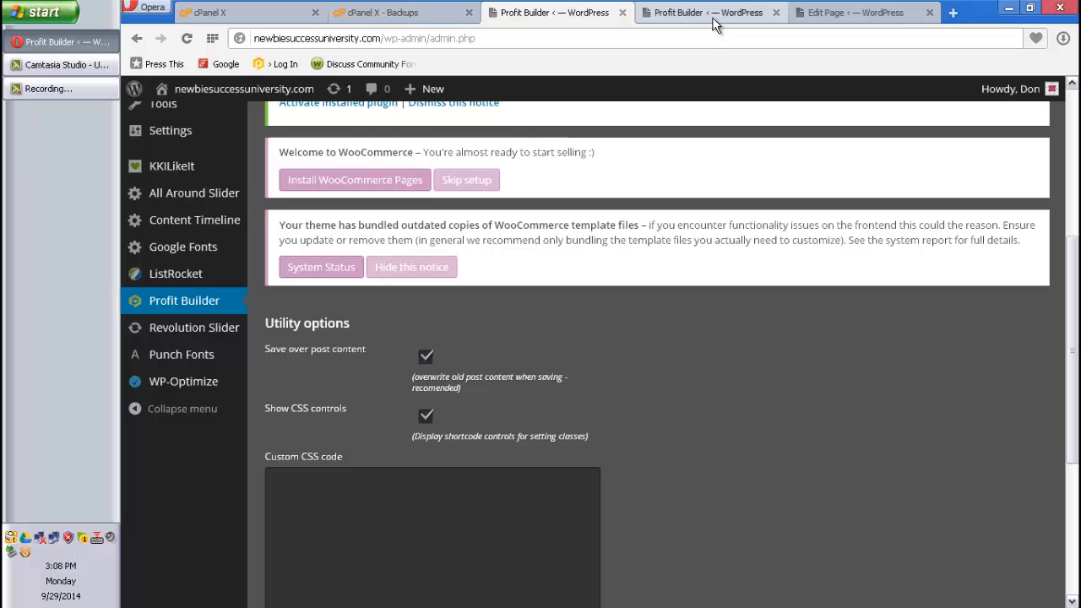
left_click(713, 18)
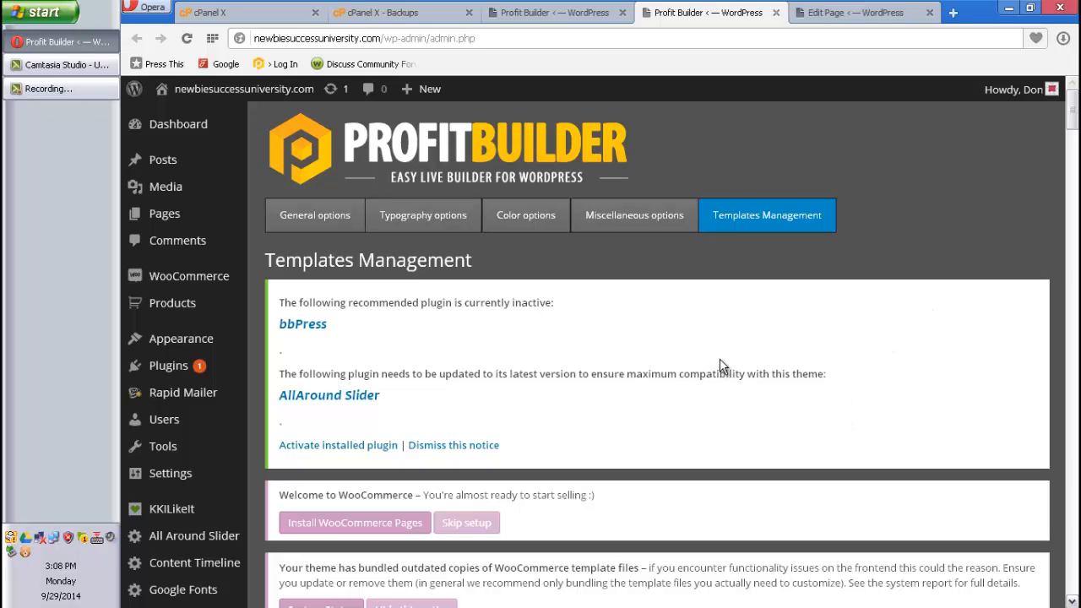
scroll(864, 431, "down", 5)
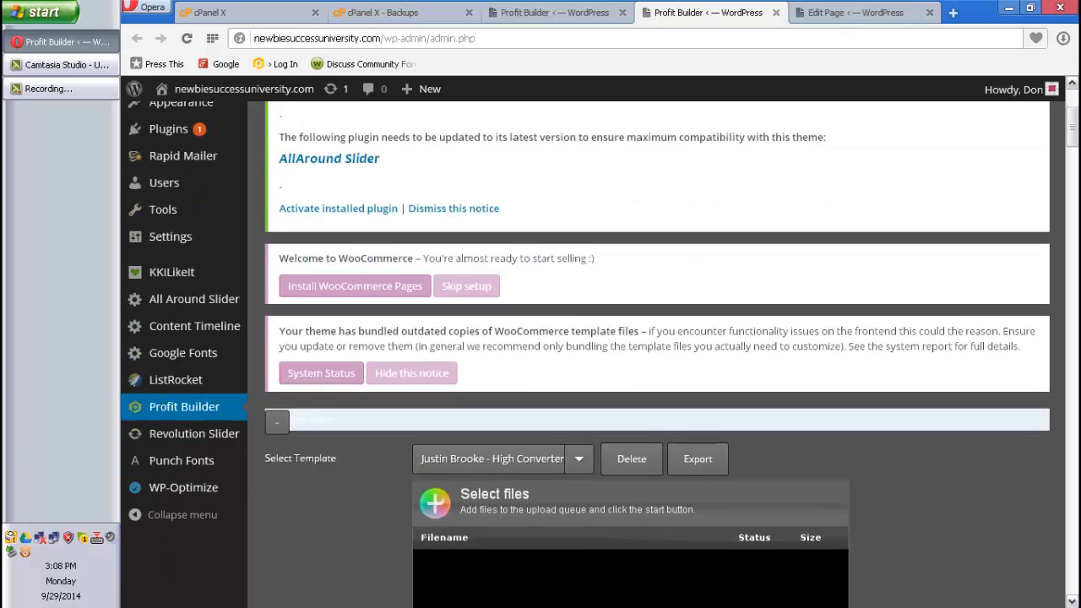
scroll(721, 604, "down", 2)
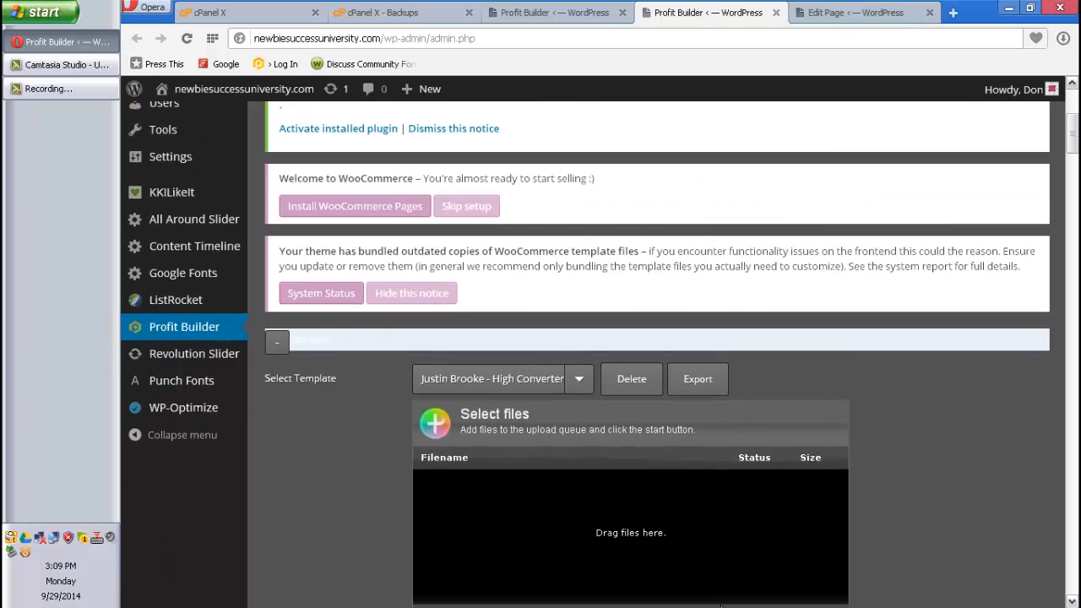
scroll(721, 604, "down", 2)
scroll(718, 604, "down", 2)
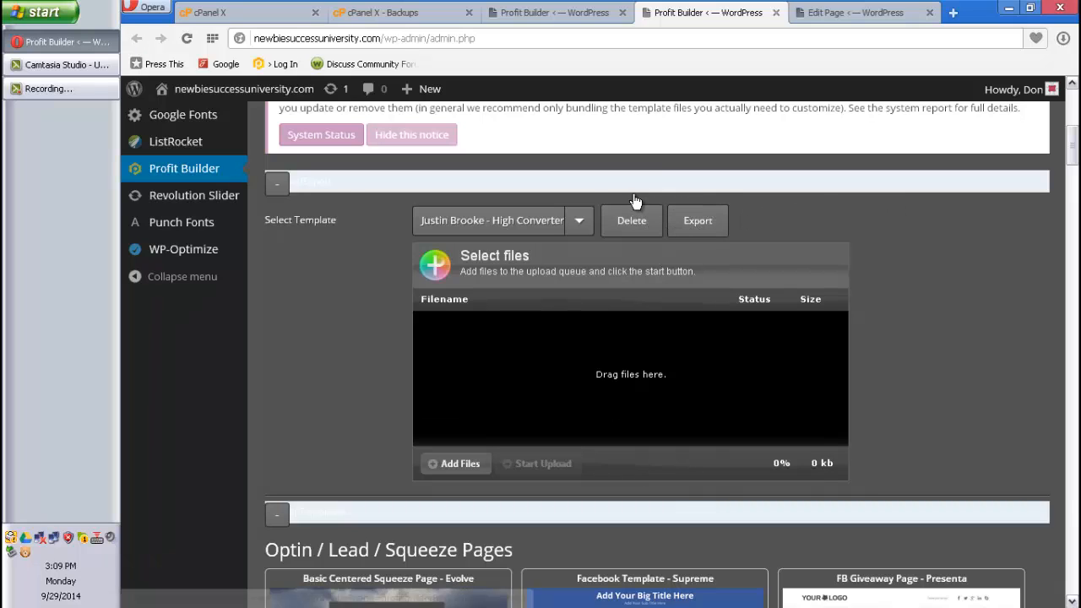
left_click(580, 224)
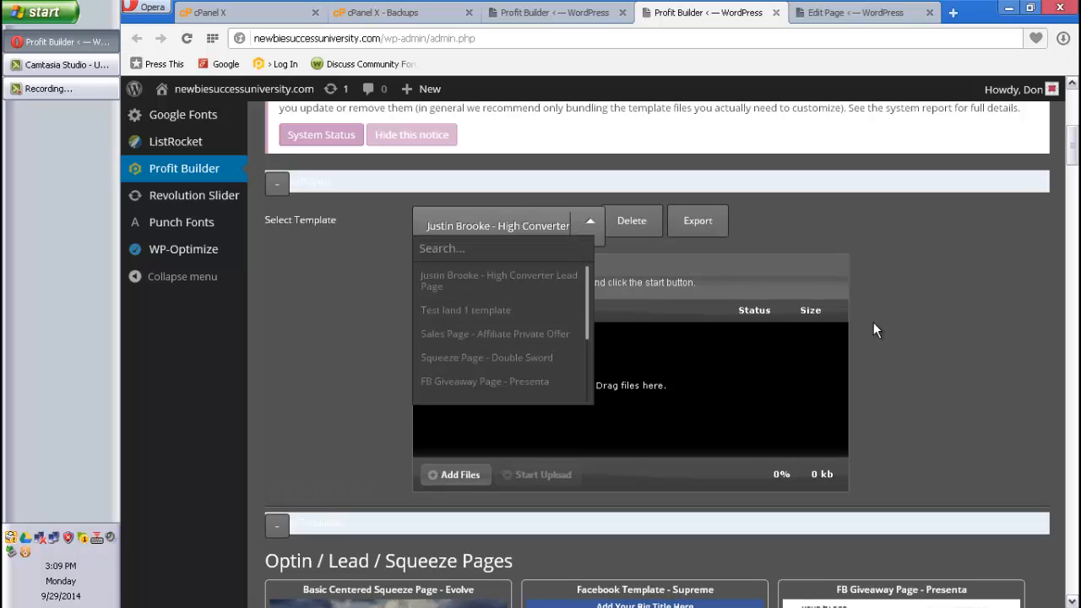
left_click(895, 384)
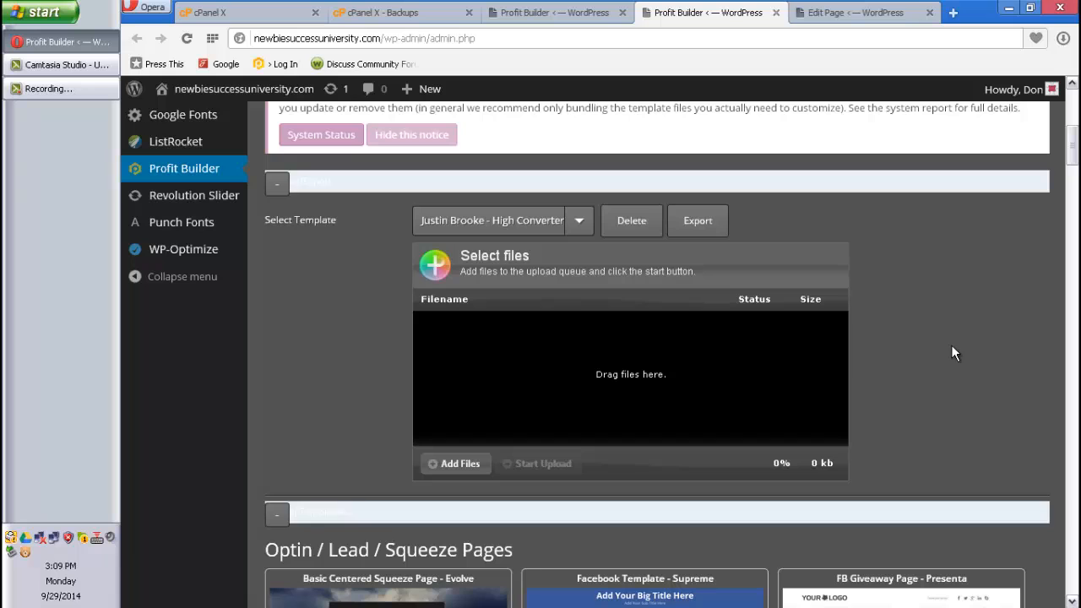
Step: Browse the Optin / Lead / Squeeze Pages templates and their download, install and update options
scroll(954, 353, "down", 3)
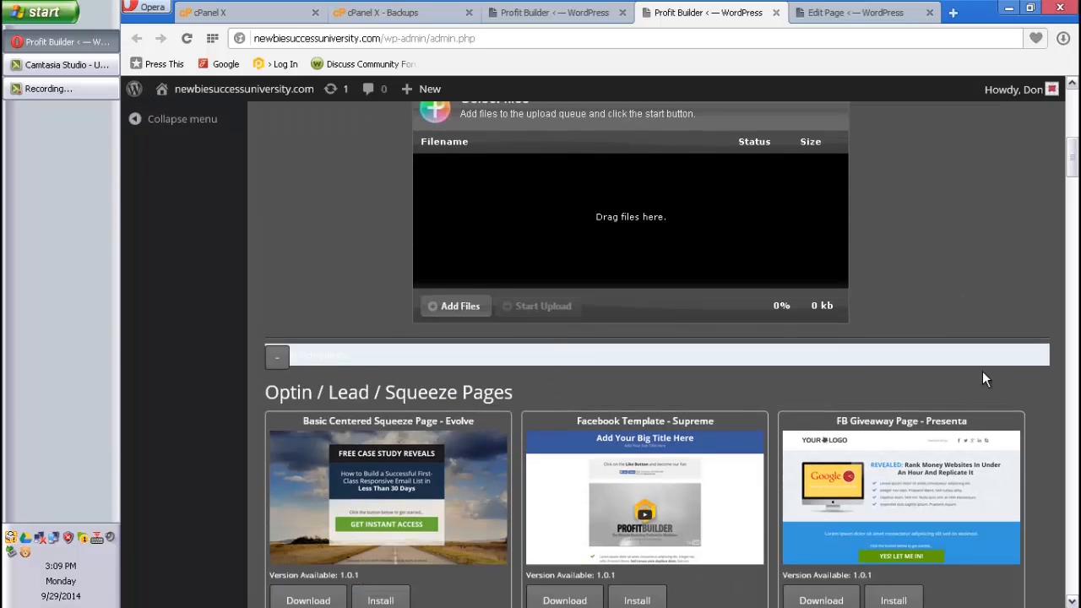
scroll(982, 373, "down", 2)
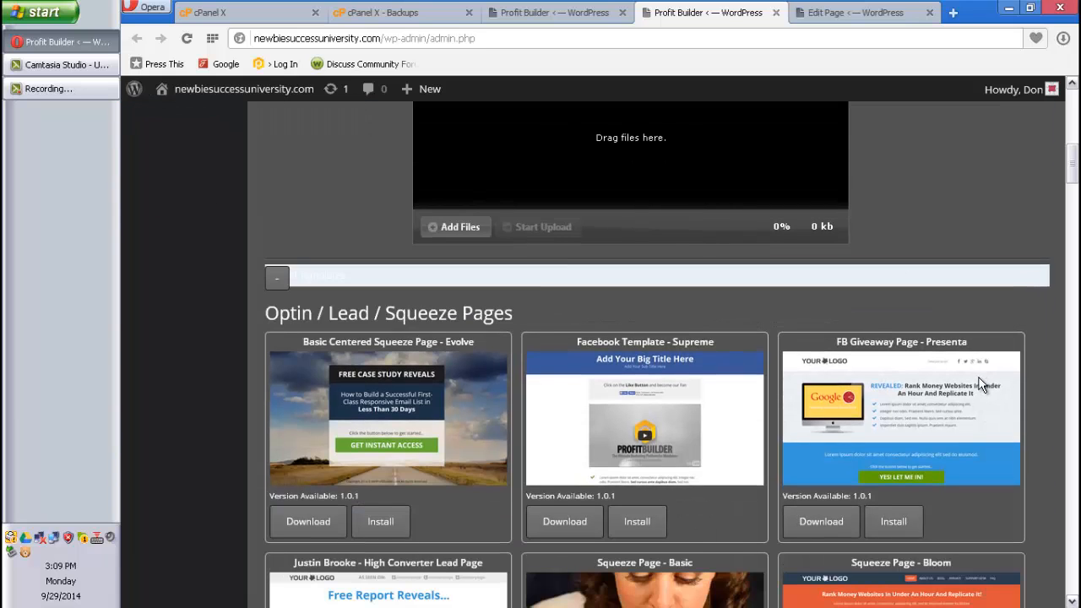
scroll(979, 376, "down", 1)
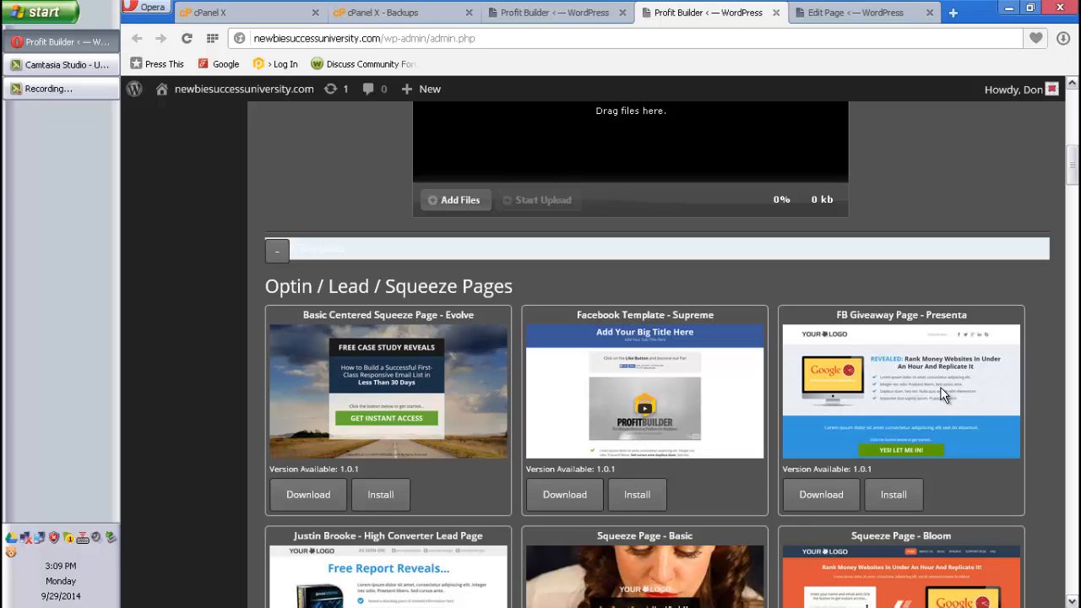
scroll(942, 414, "down", 2)
scroll(942, 411, "down", 5)
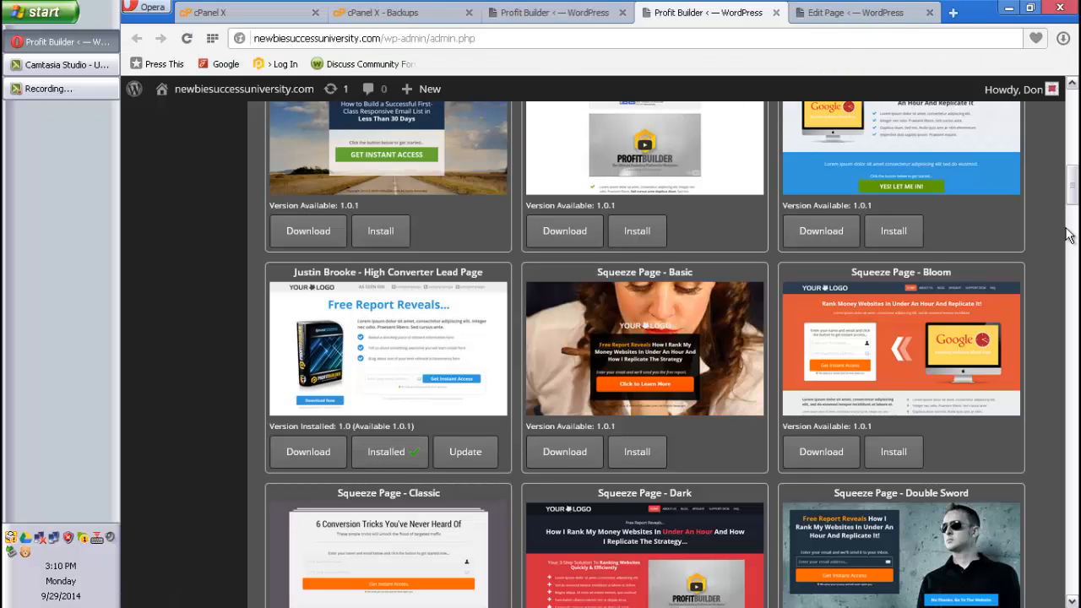
Step: Examine the test video page's edit screen, including its Publish box, Page Attributes, Like Button and PBTheme Page Options
left_click(884, 10)
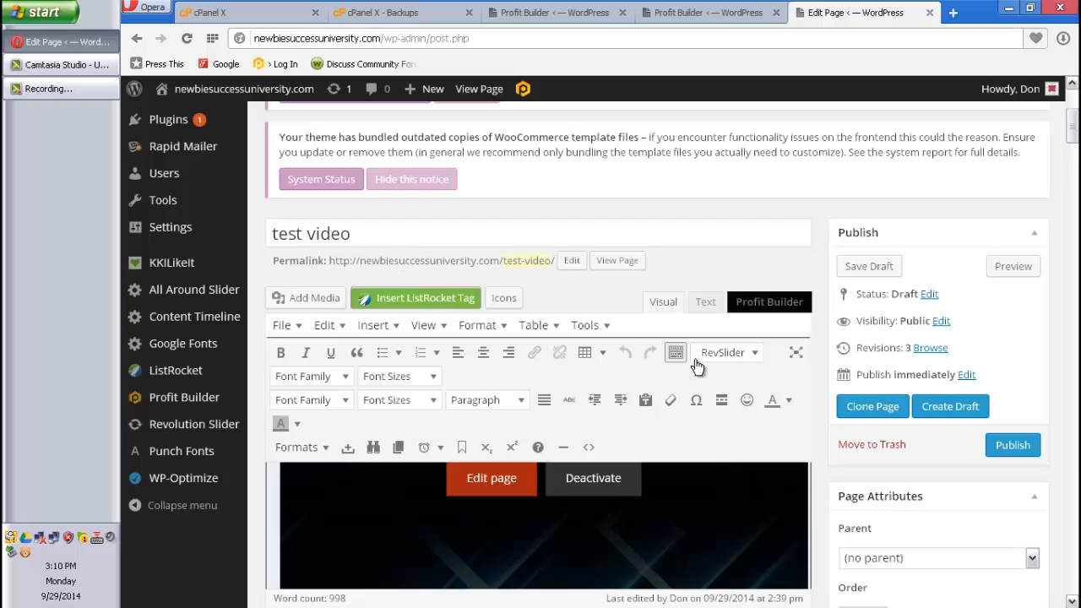
scroll(856, 419, "down", 1)
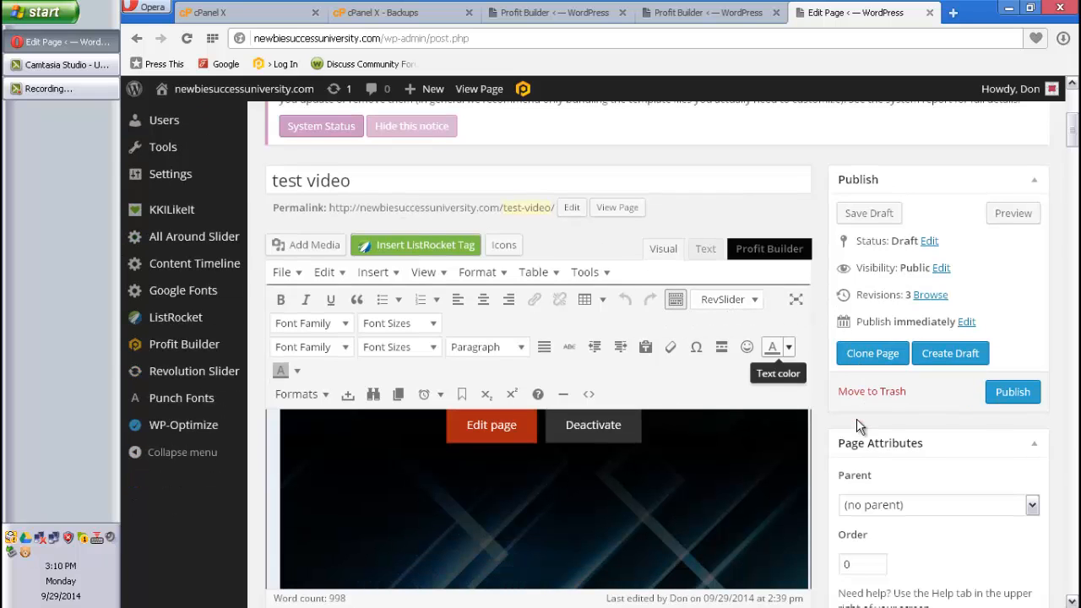
scroll(880, 405, "down", 1)
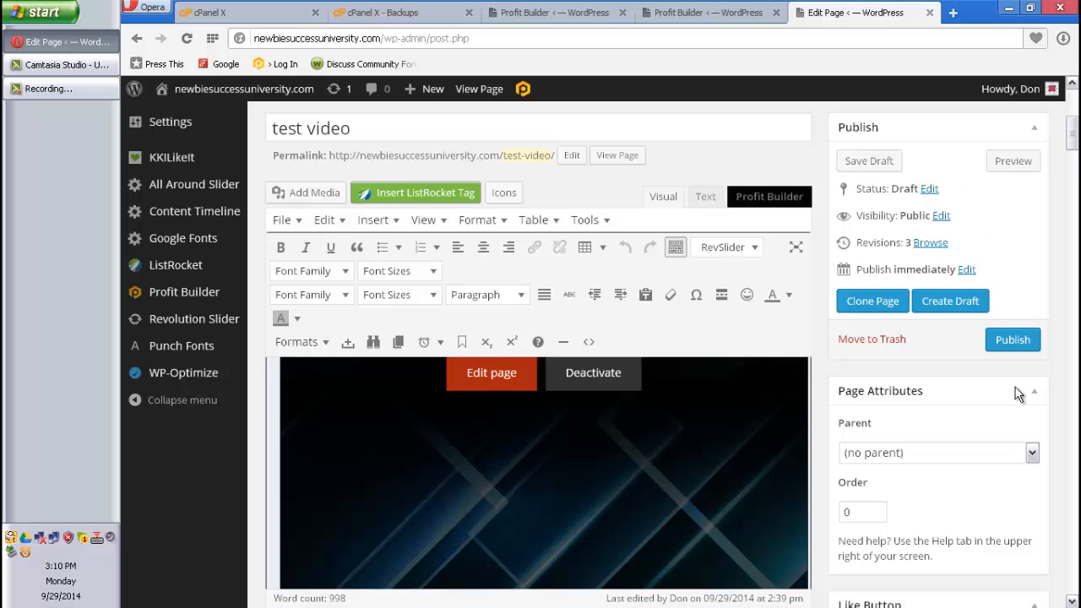
scroll(1042, 408, "down", 2)
scroll(1046, 411, "down", 6)
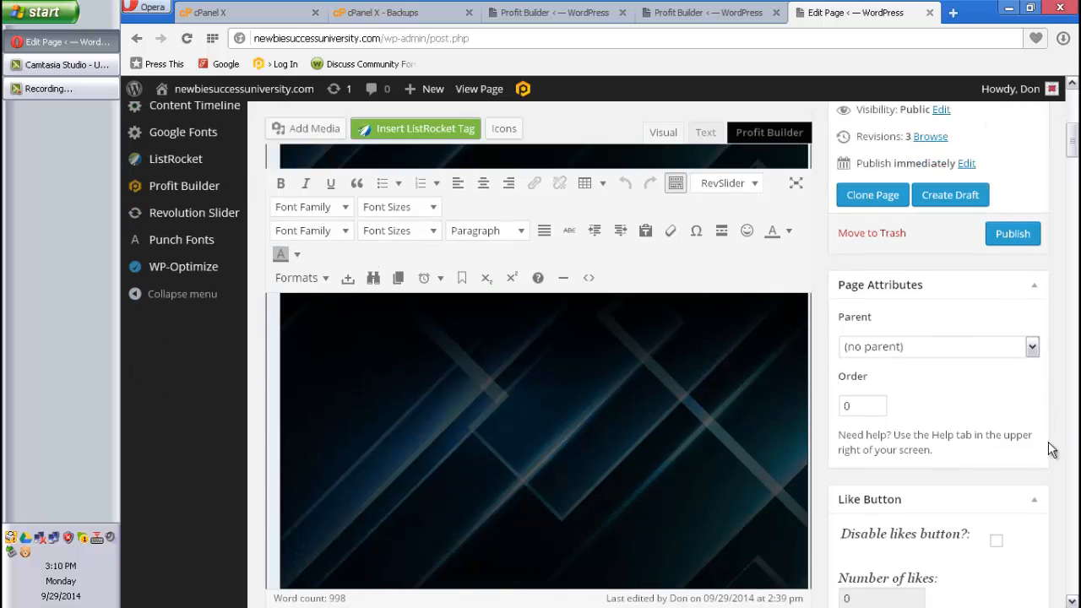
scroll(971, 506, "down", 3)
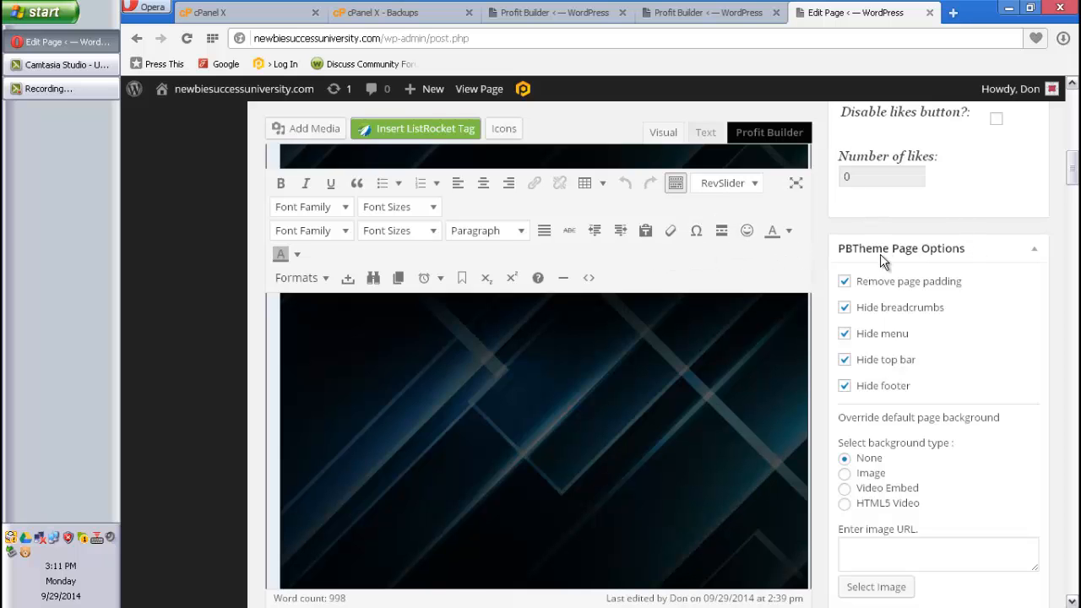
scroll(853, 346, "up", 3)
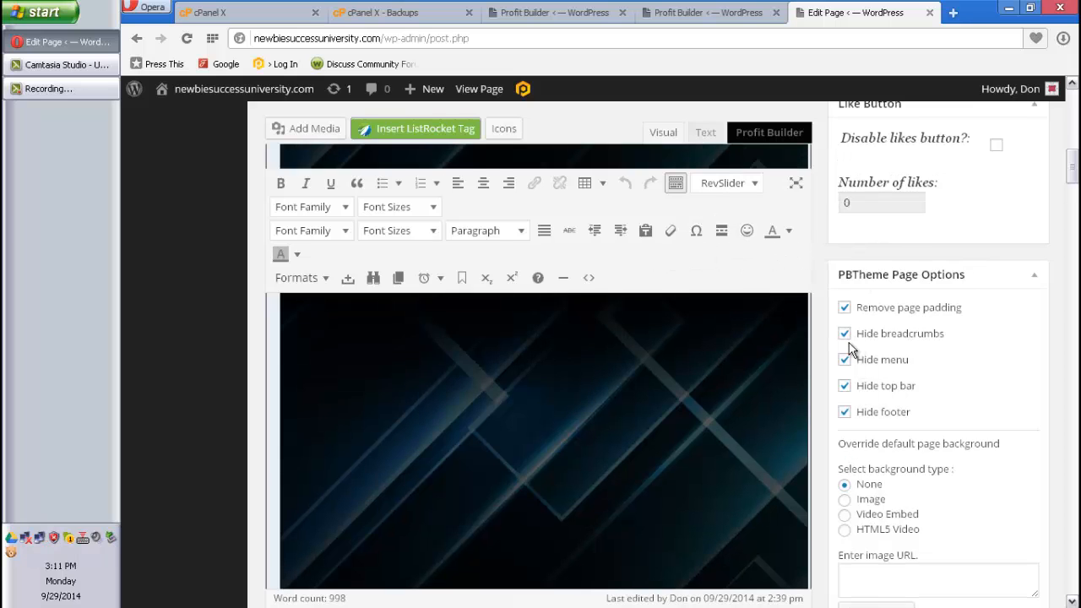
scroll(844, 338, "up", 5)
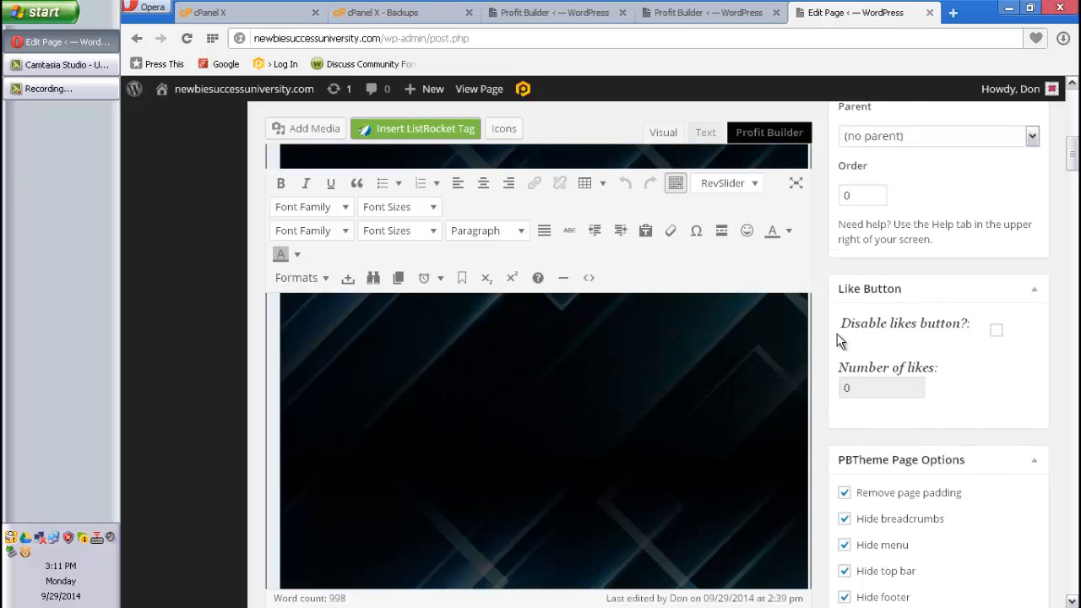
scroll(830, 337, "up", 5)
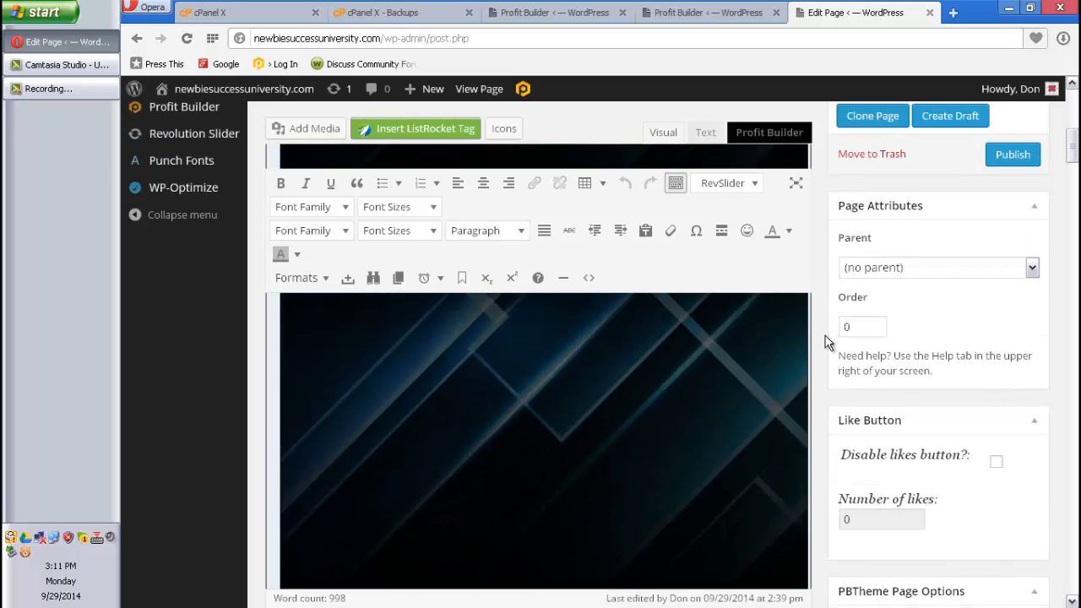
scroll(828, 341, "up", 3)
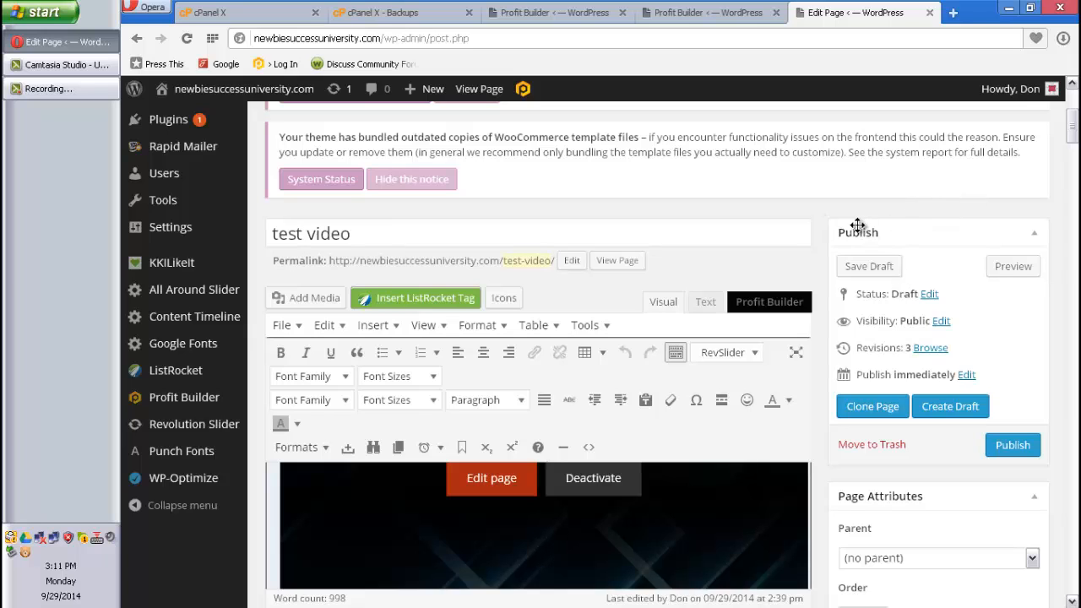
scroll(909, 223, "down", 2)
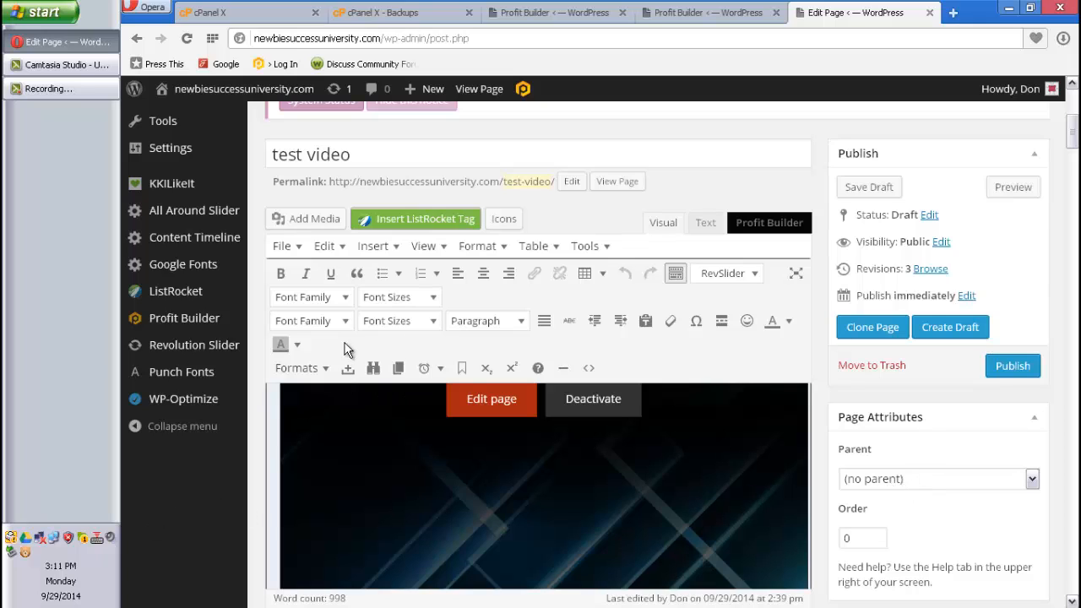
Step: Open the test video page in the Profit Builder editor and show the list of existing pages that can be loaded
left_click(479, 405)
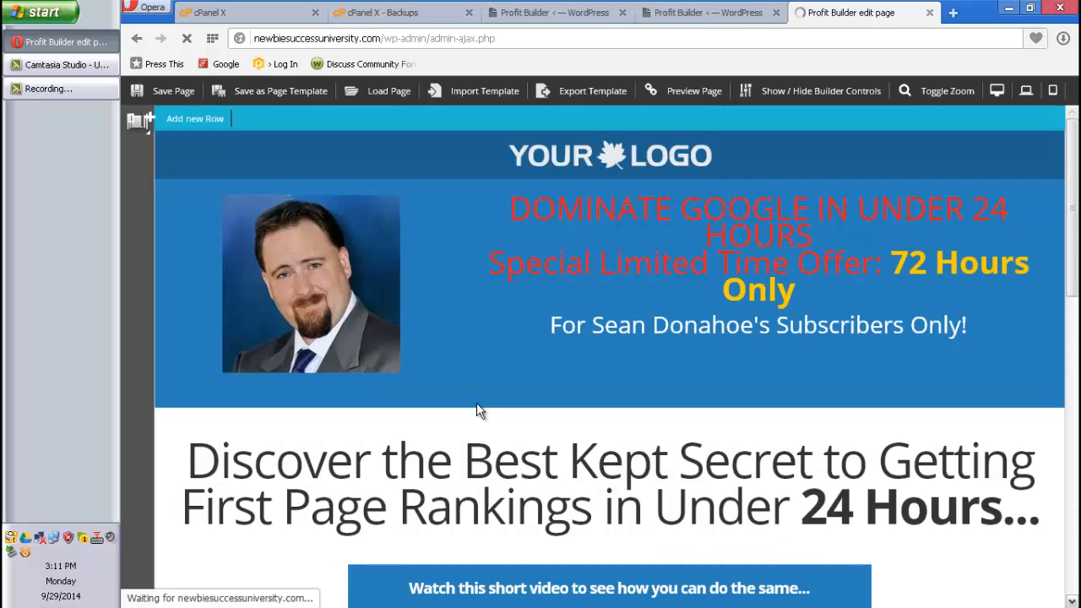
left_click(375, 91)
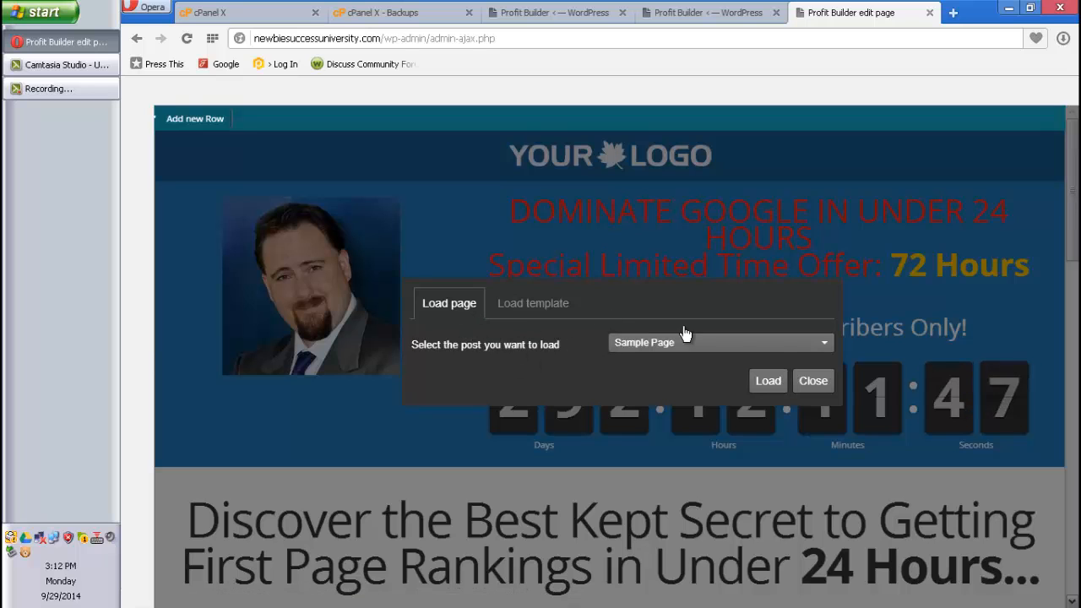
left_click(827, 347)
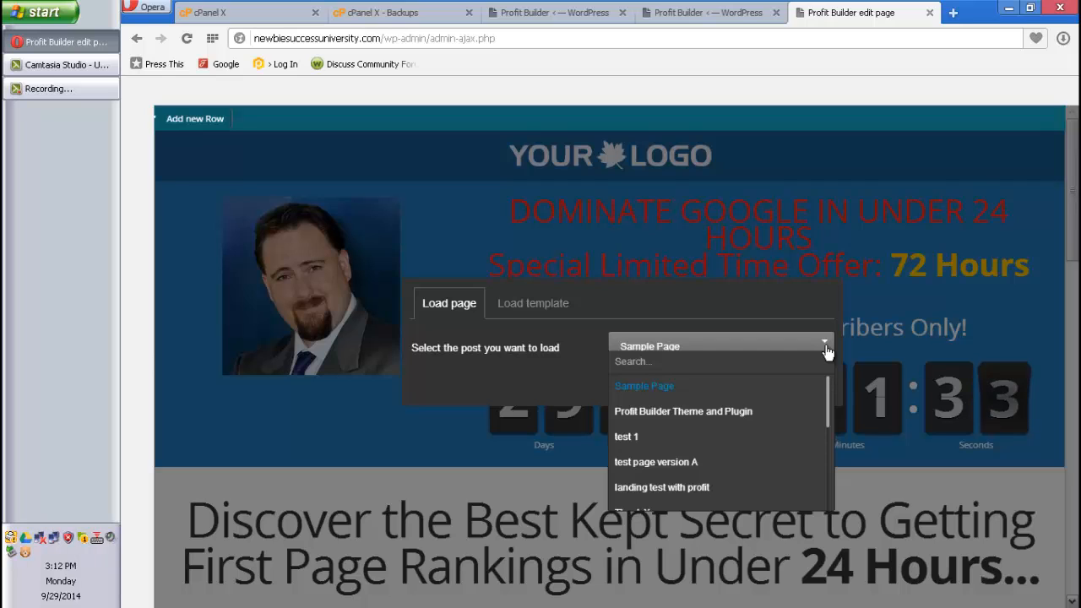
Step: Load the Seans Million Dollar Sales Page Midnight template into the page
left_click(524, 311)
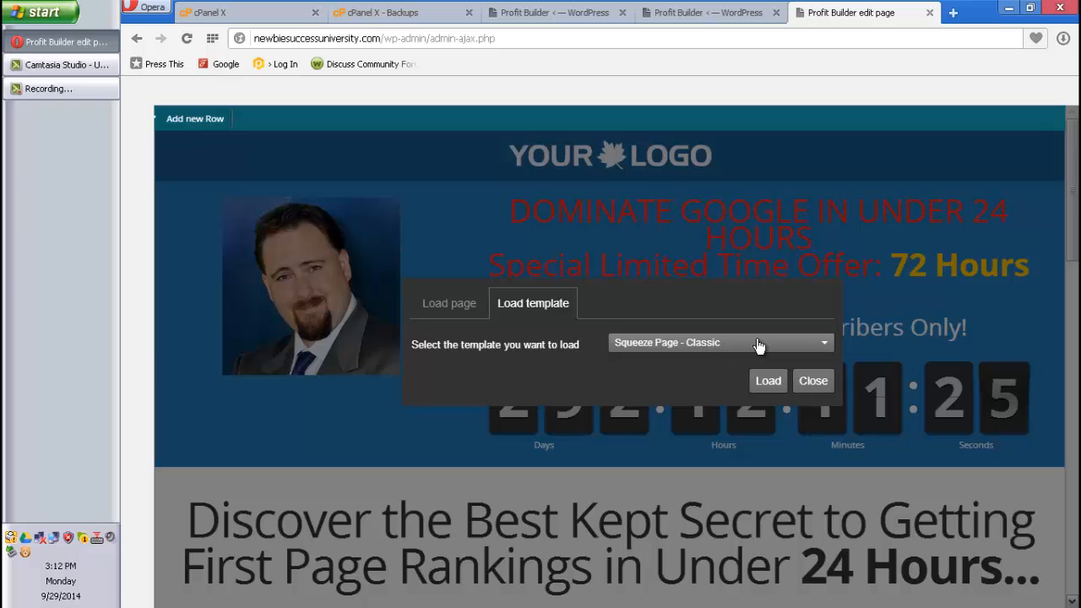
left_click(824, 345)
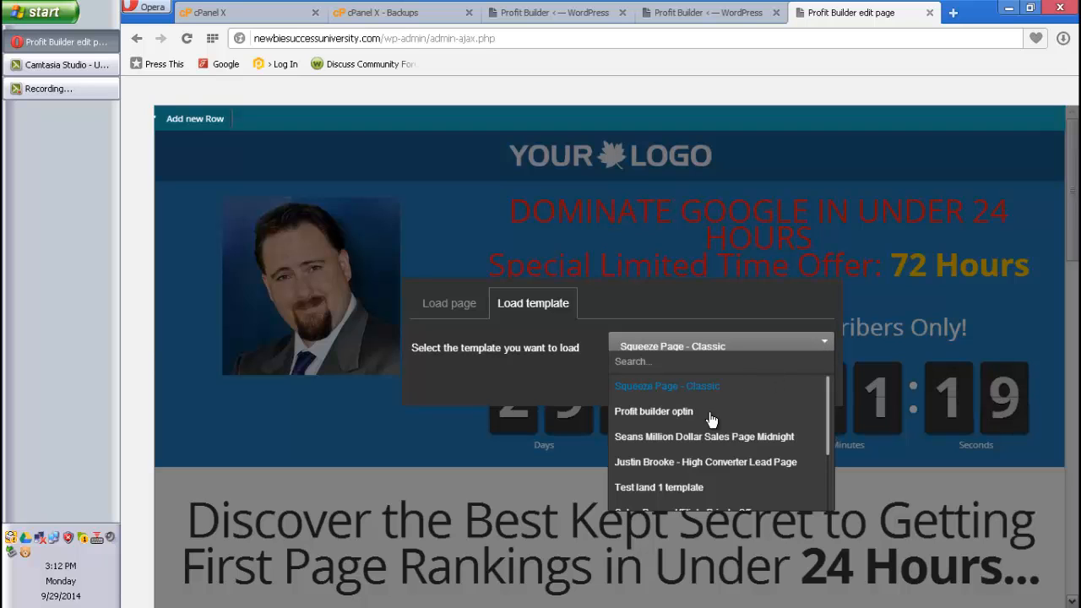
left_click(668, 436)
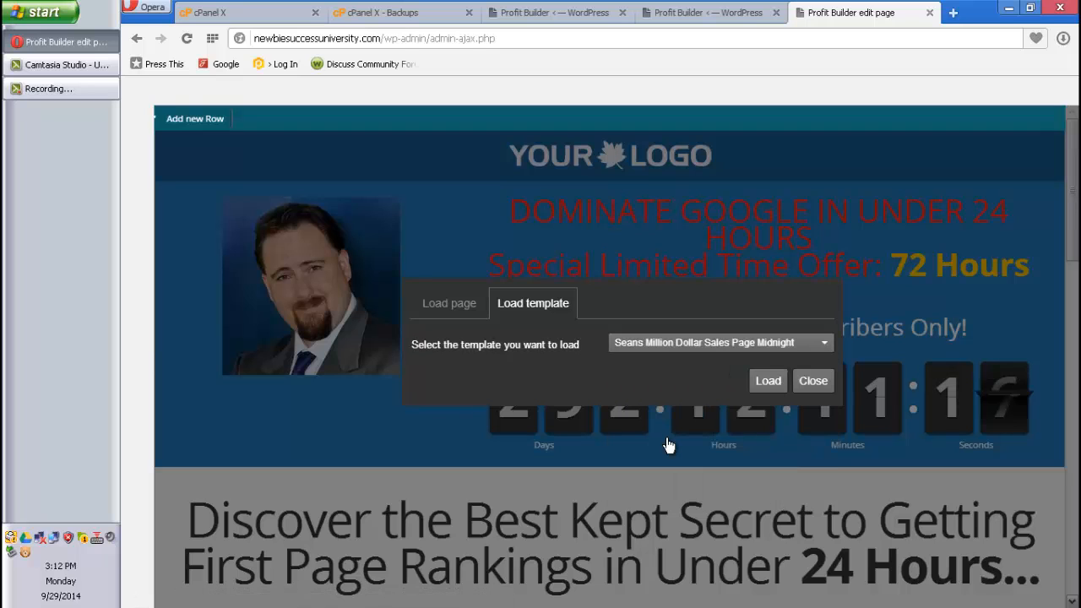
left_click(763, 385)
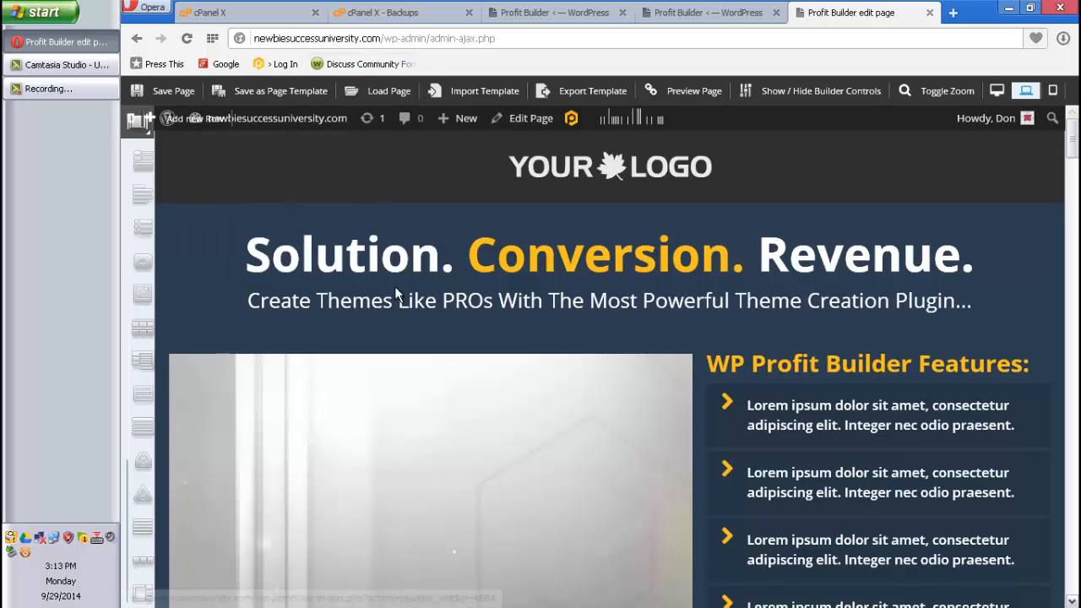
left_click(434, 489)
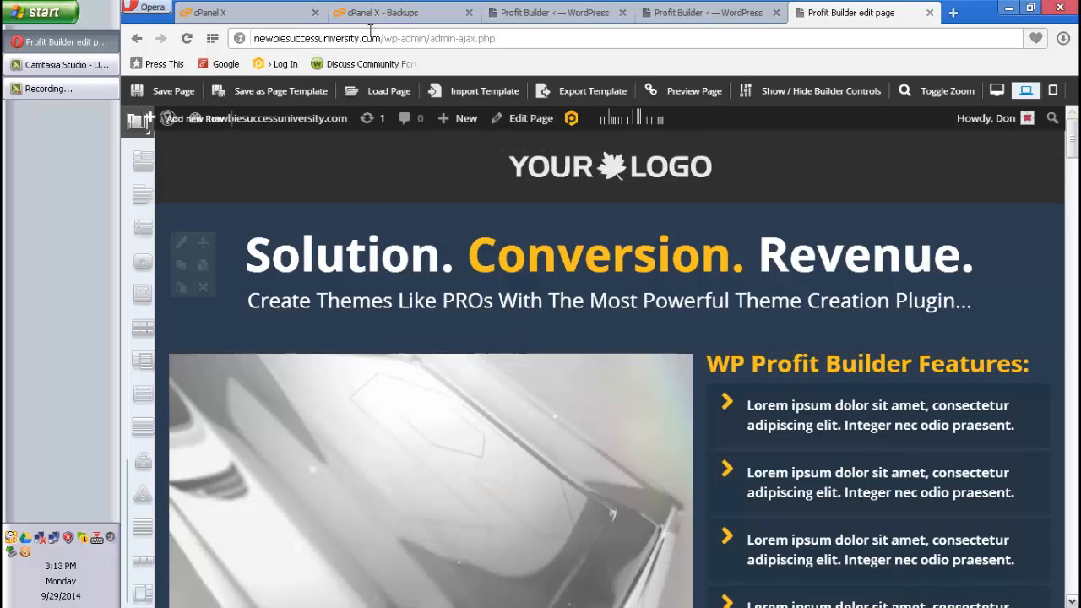
Step: Load the Sales Page - Affiliate Private Offer template into the page
left_click(398, 96)
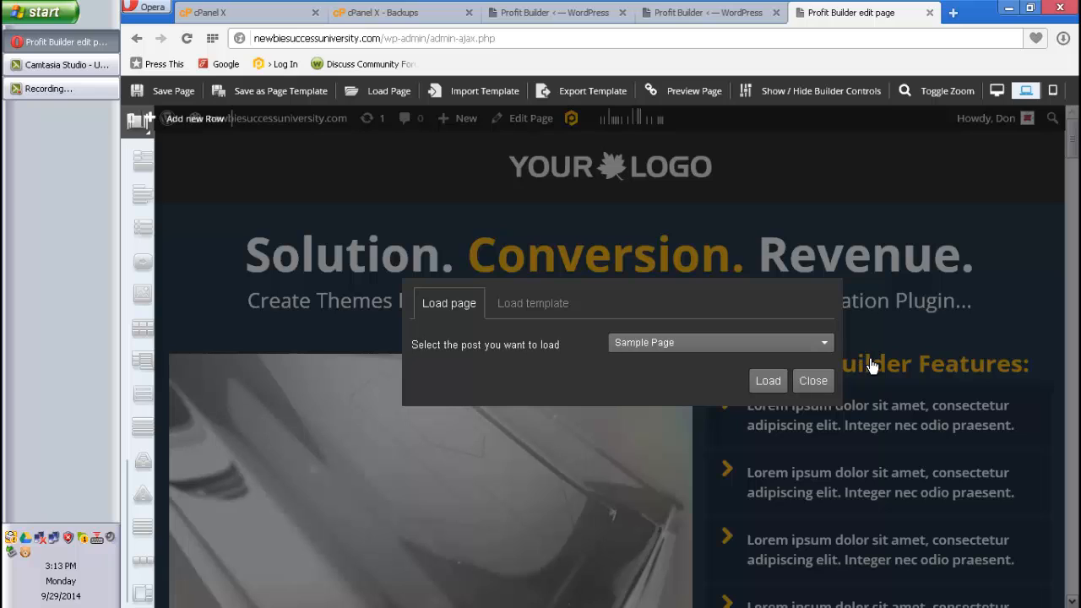
left_click(819, 348)
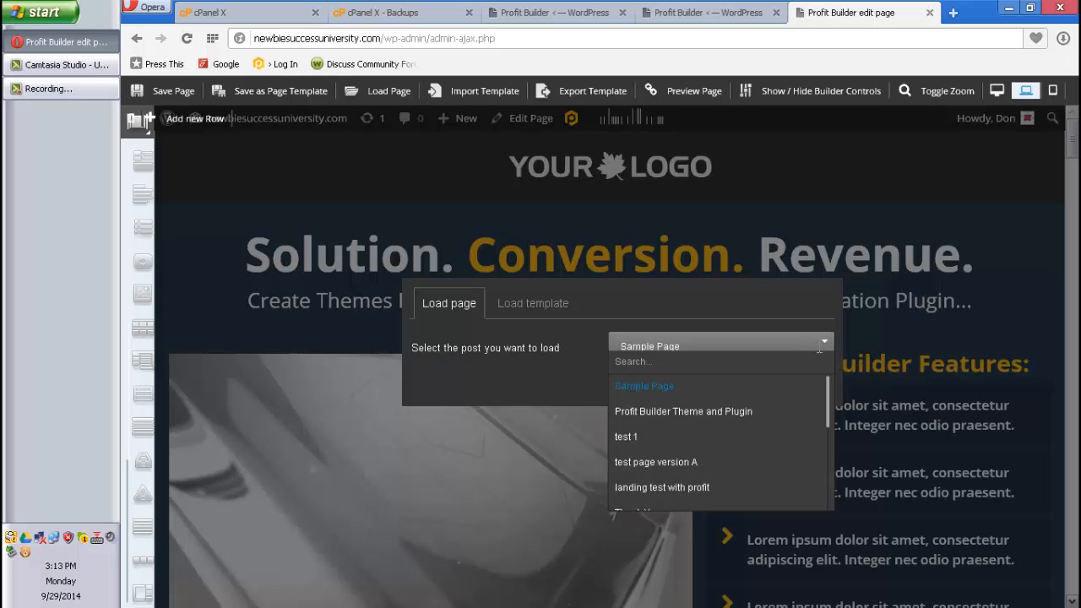
left_click(499, 288)
left_click(549, 302)
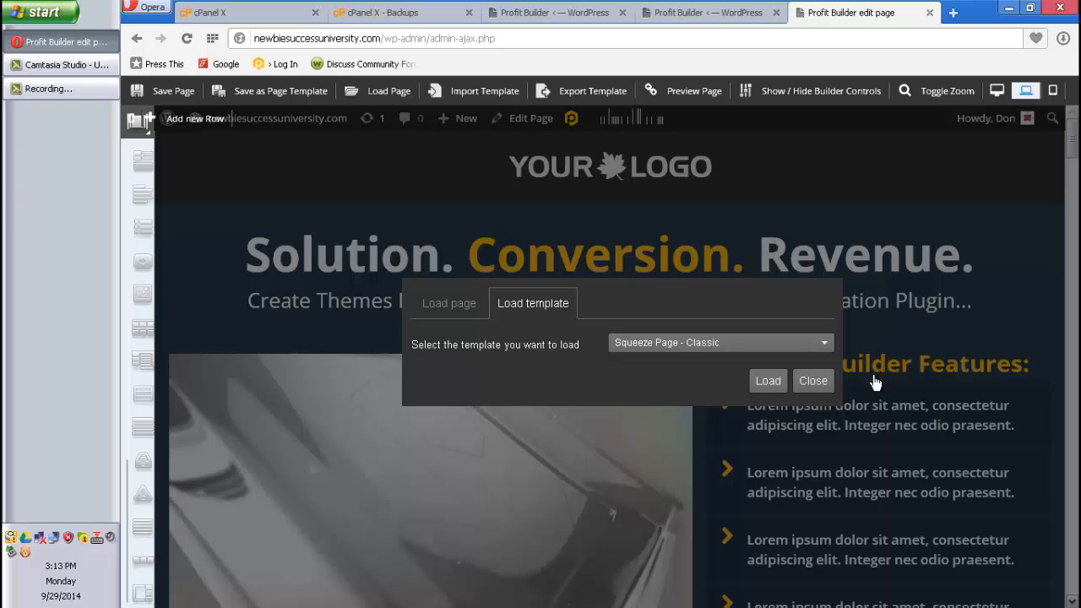
left_click(825, 347)
scroll(762, 394, "down", 3)
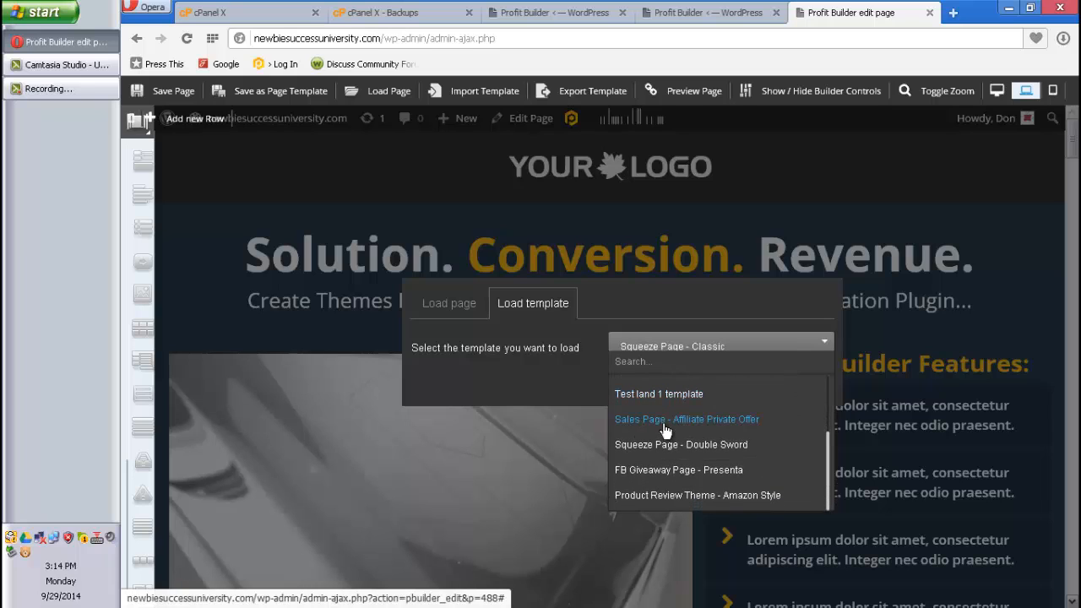
left_click(674, 418)
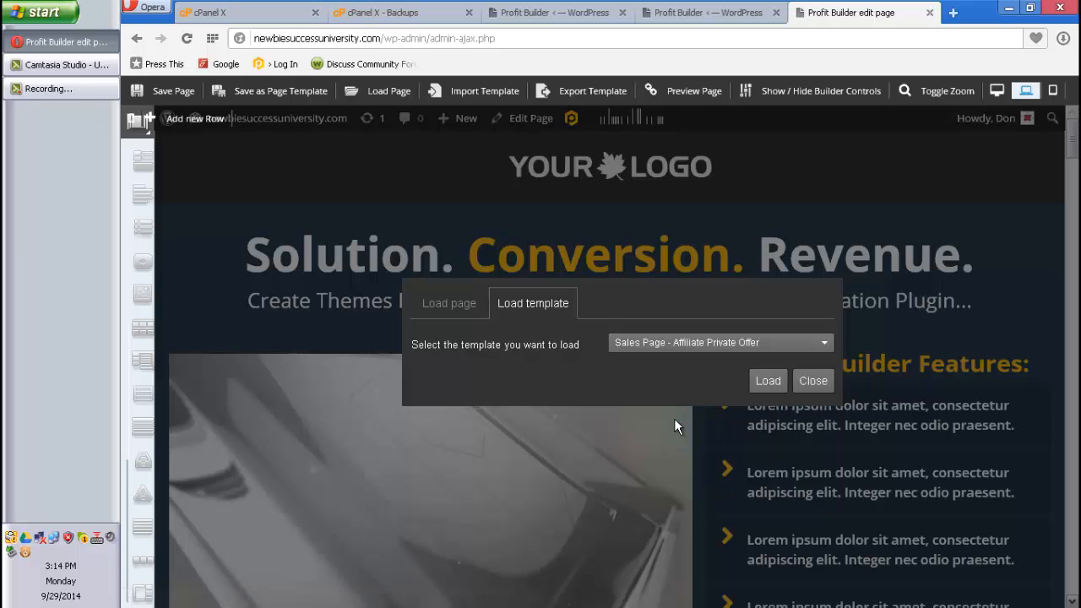
left_click(759, 390)
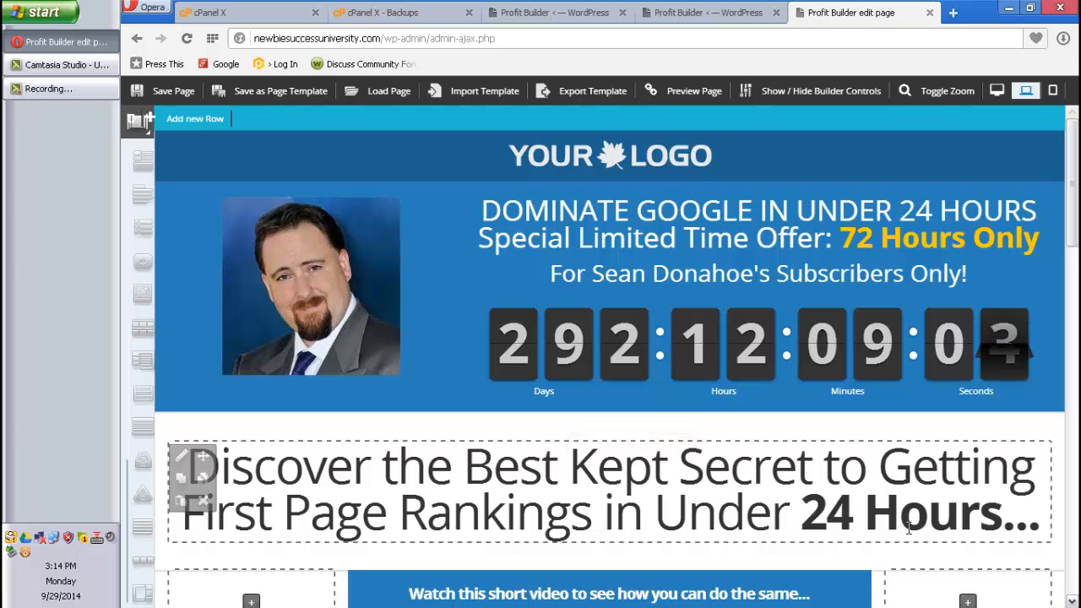
Step: Duplicate the "Special Offer Expiring" heading above the page's last countdown timer, and delete the copy
mouse_move(989, 458)
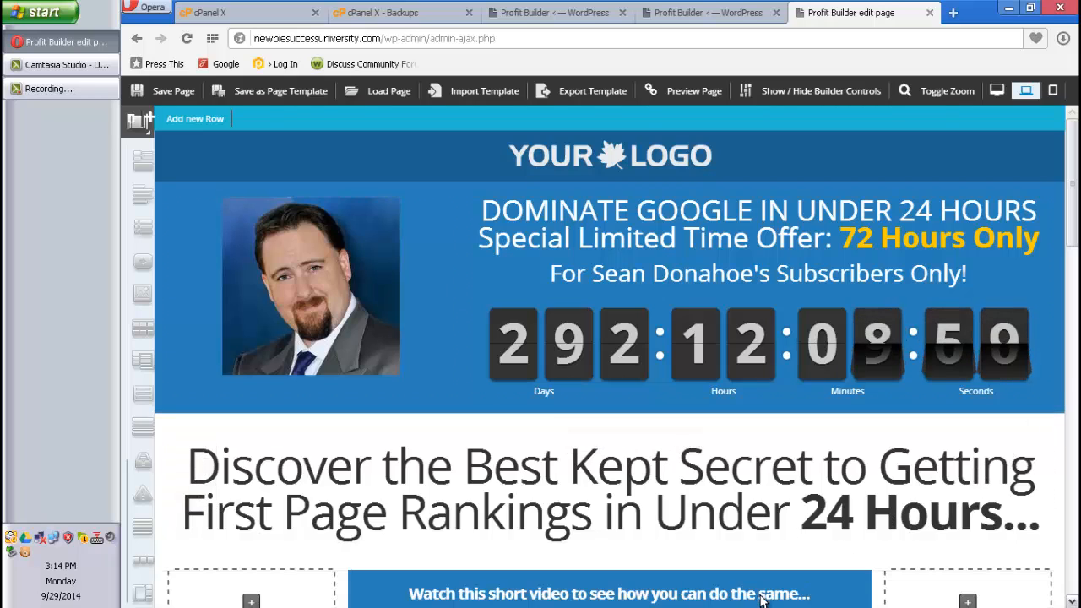
scroll(810, 562, "down", 1)
scroll(811, 567, "down", 3)
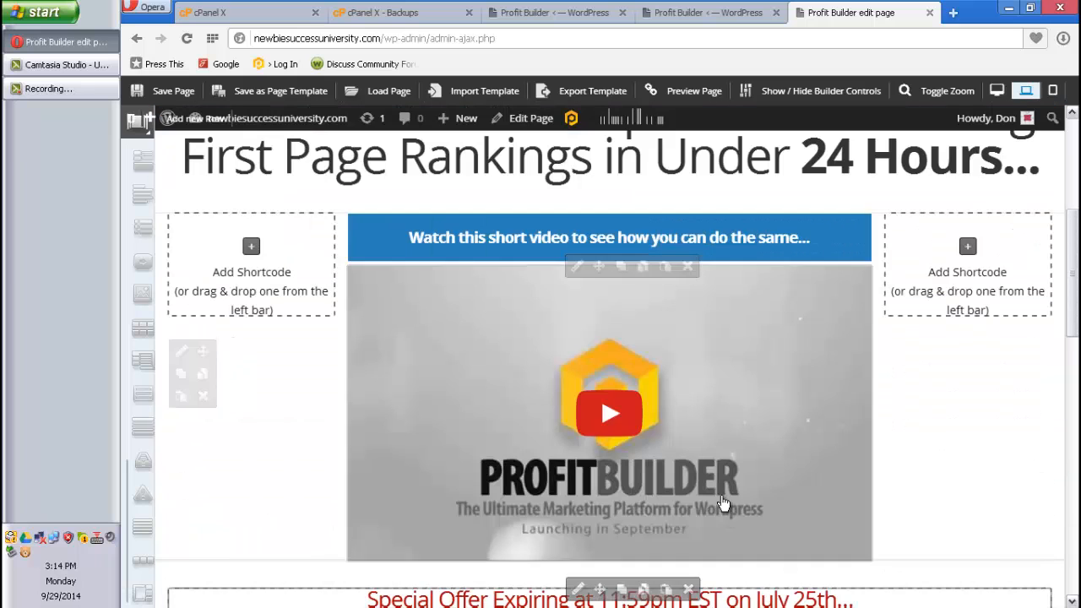
scroll(785, 488, "down", 4)
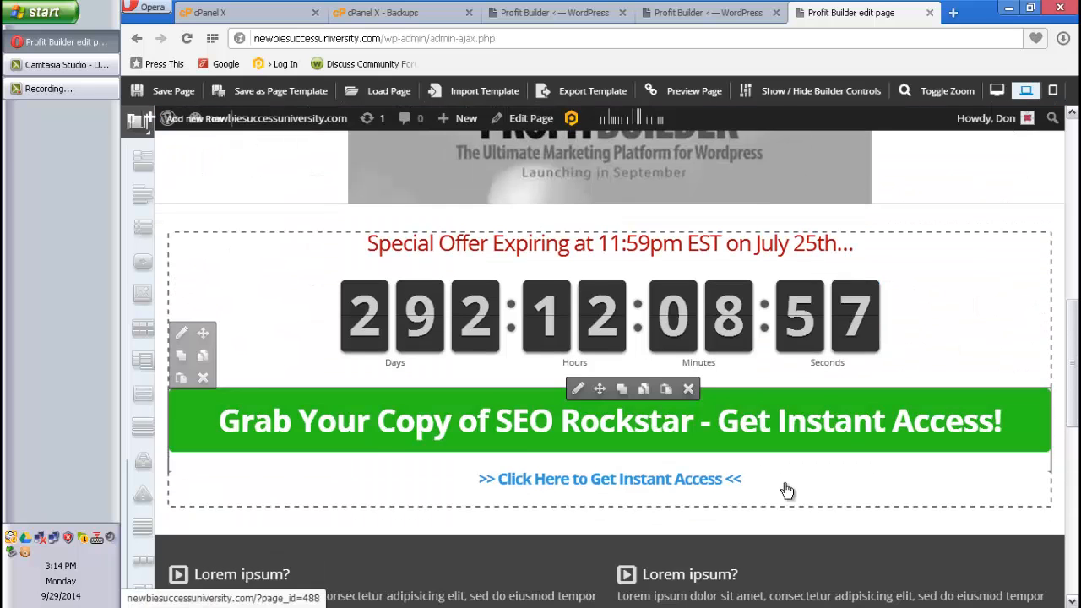
scroll(772, 410, "down", 4)
scroll(709, 430, "down", 3)
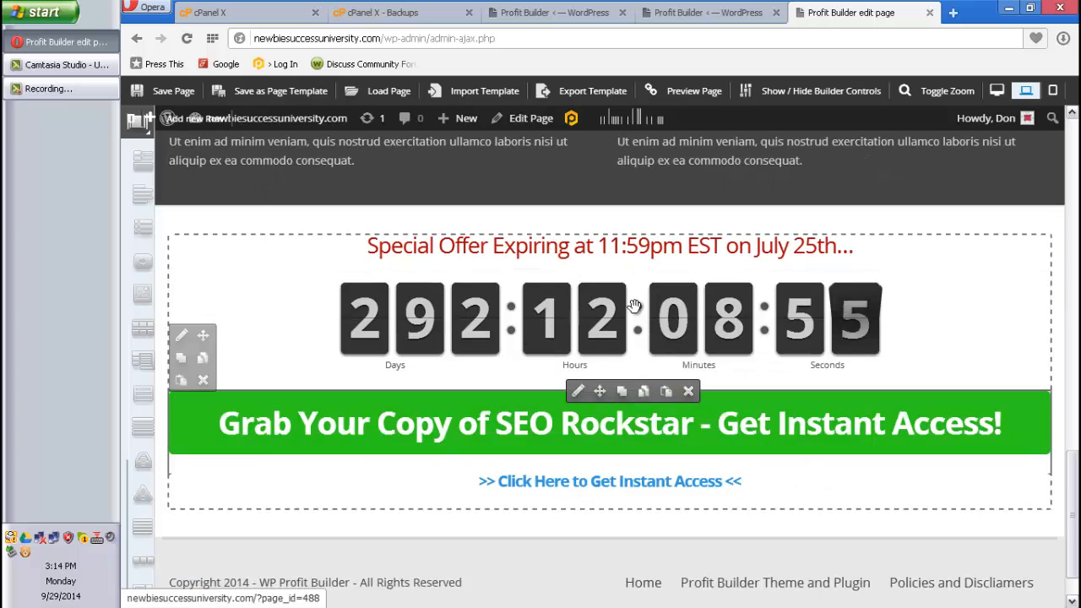
mouse_move(578, 238)
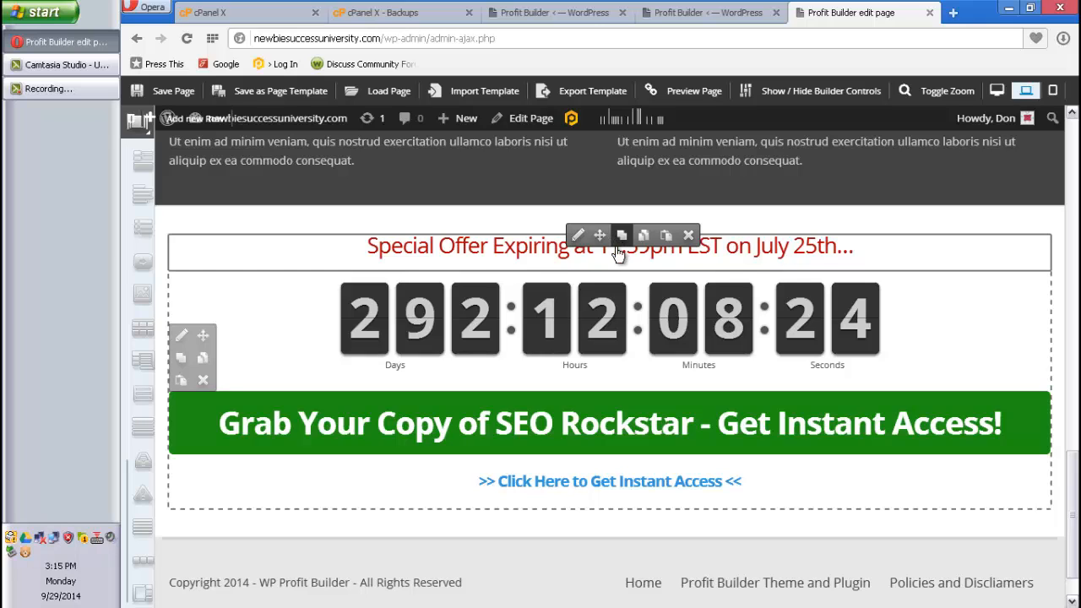
left_click(620, 235)
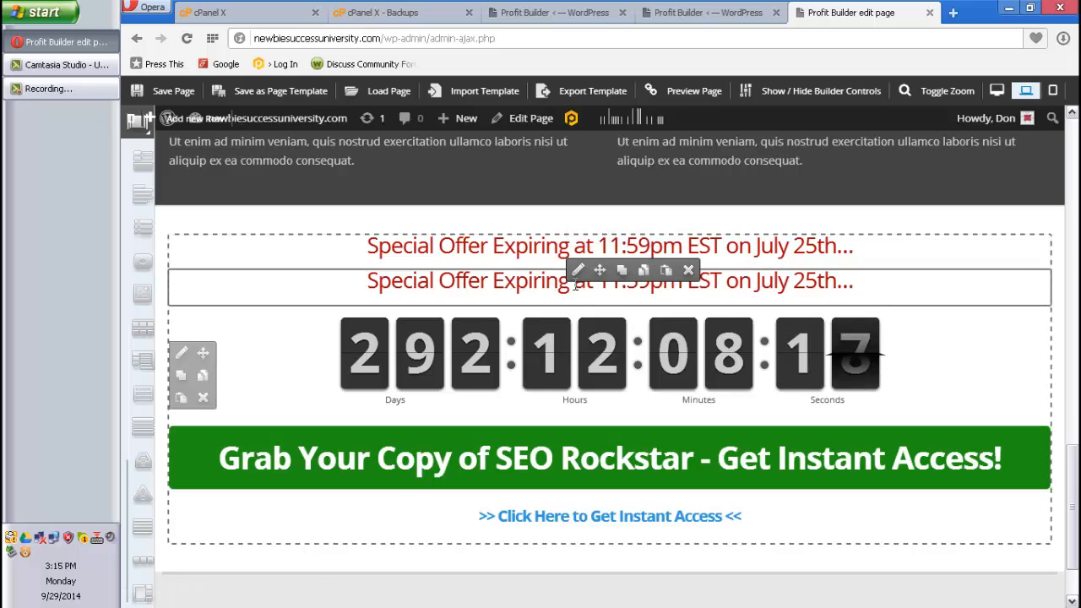
left_click(688, 271)
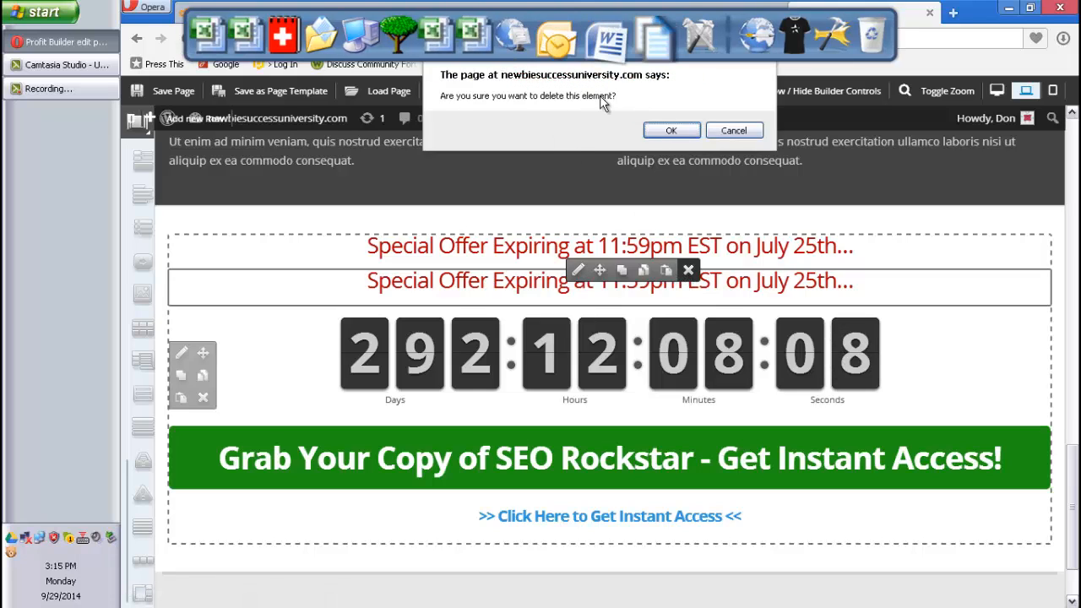
left_click(673, 131)
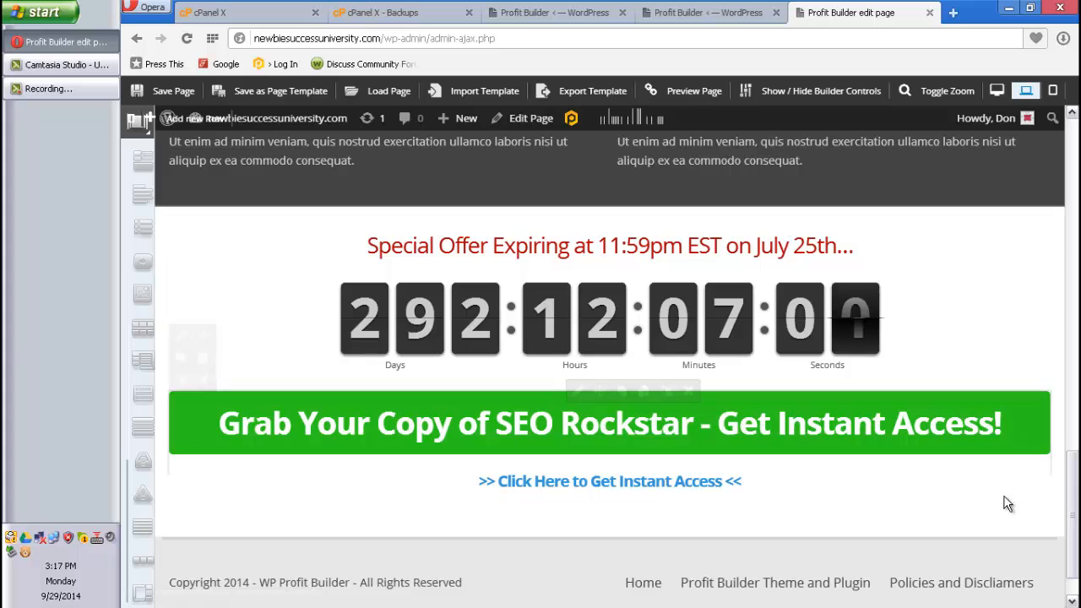
Step: Add a single-column row below the page footer, and open its row settings and close them unchanged
scroll(1071, 581, "down", 1)
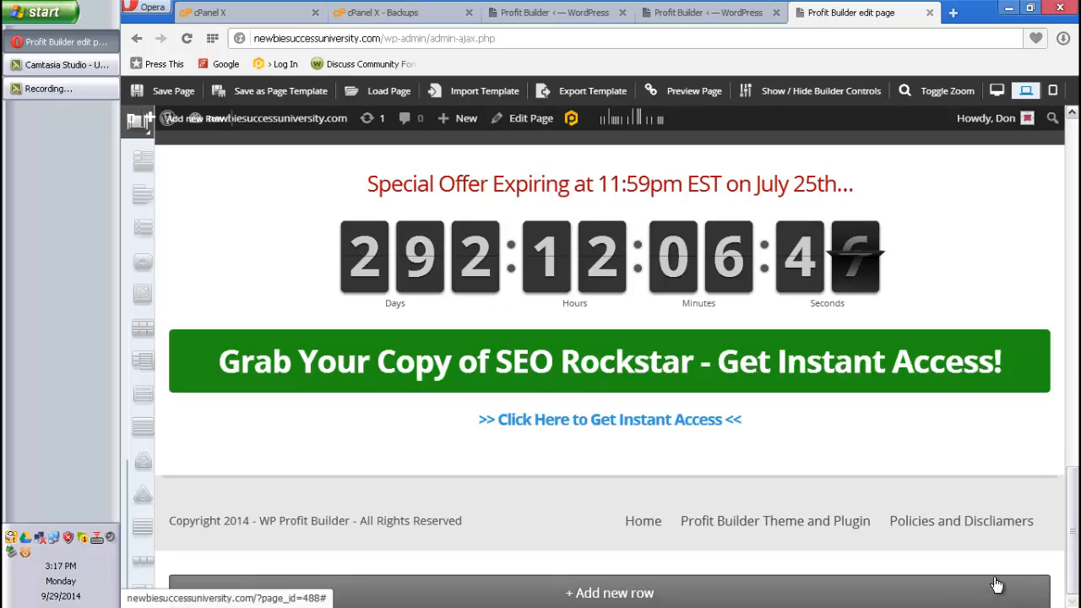
mouse_move(990, 541)
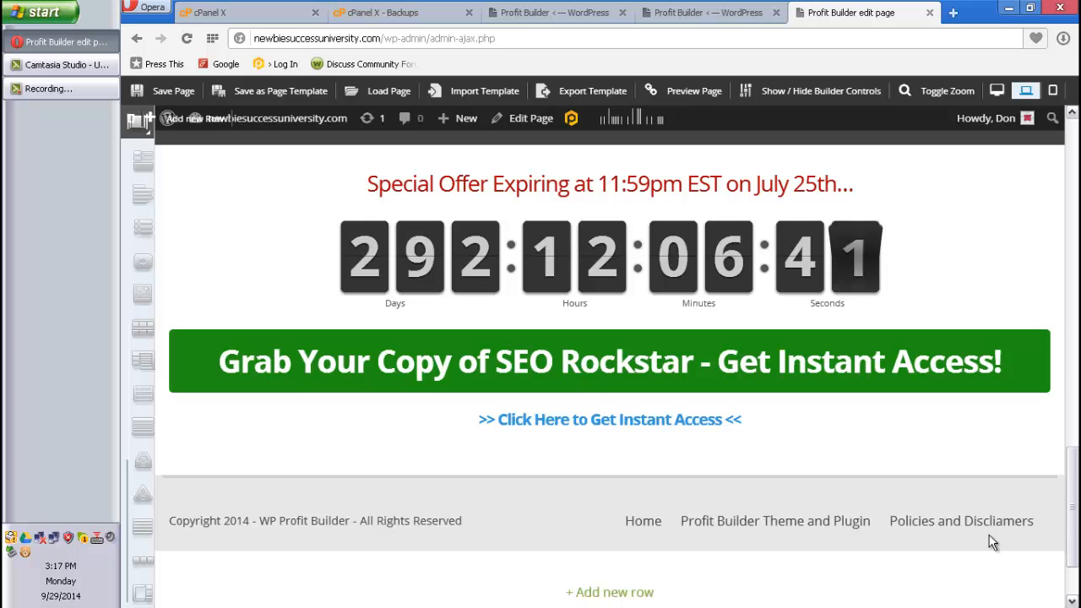
left_click(623, 593)
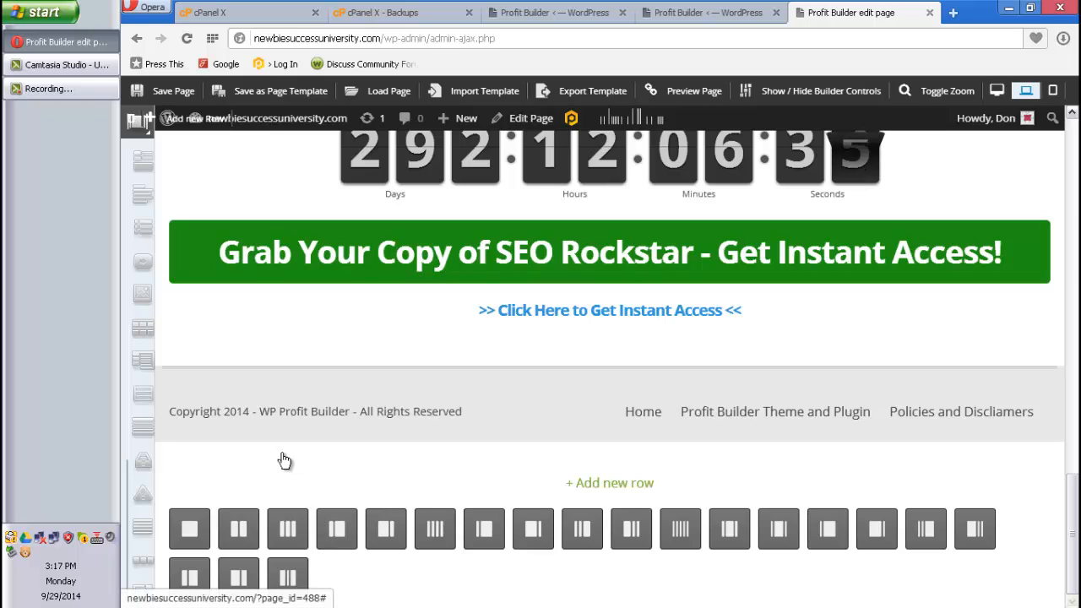
left_click(191, 539)
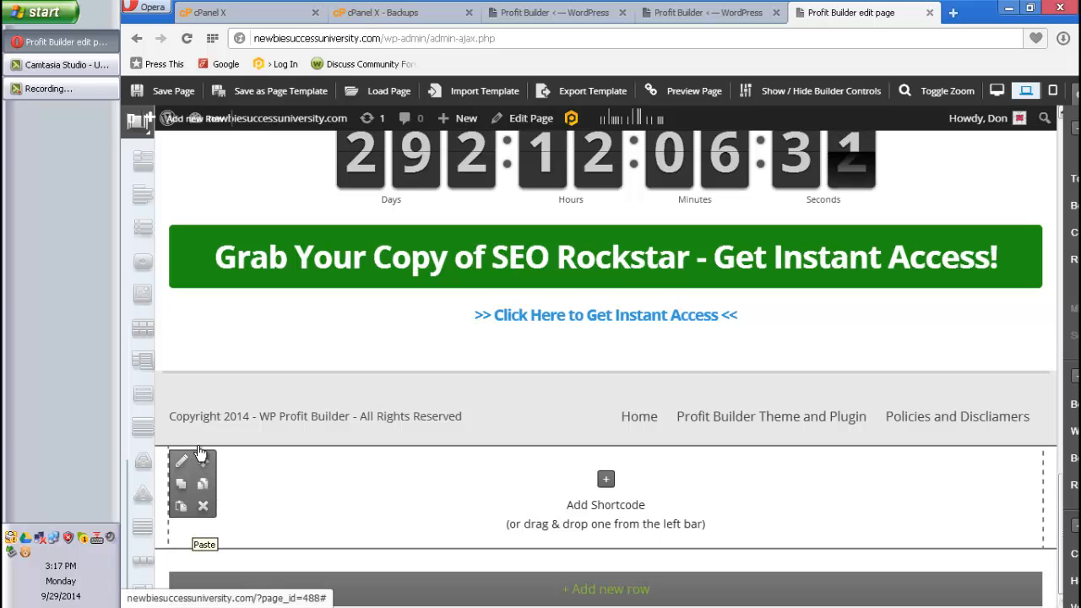
left_click(182, 500)
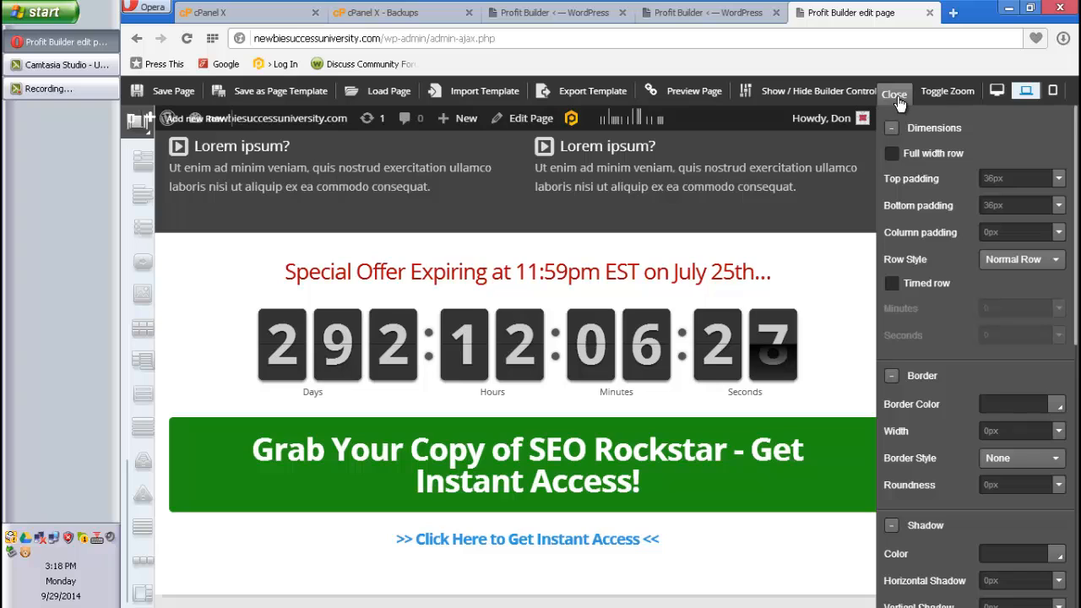
left_click(899, 101)
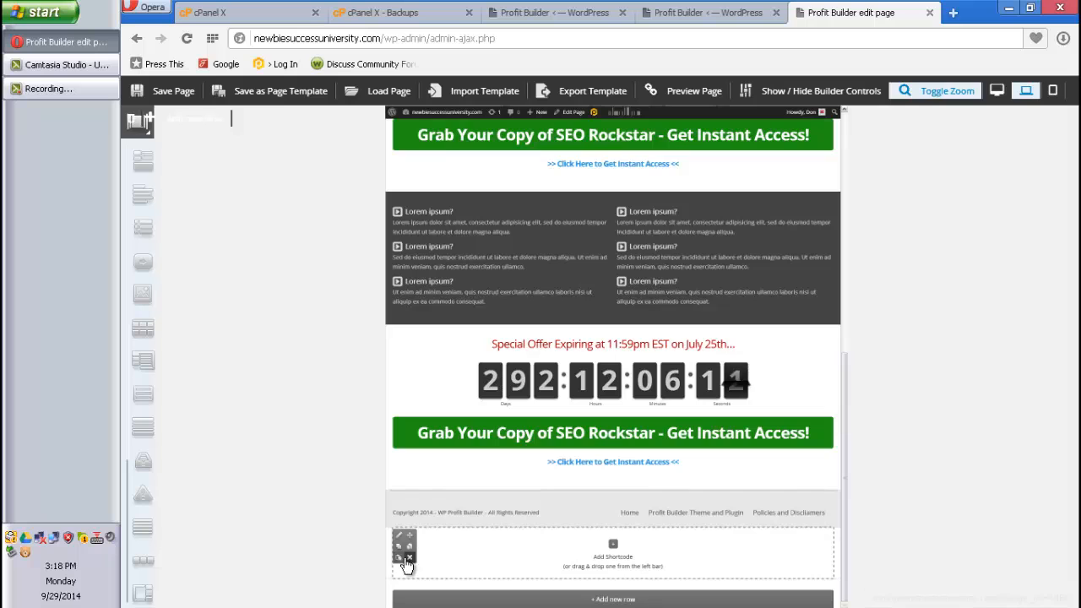
Step: Start deleting the empty row below the footer but cancel, and paste the copied special offer countdown row there instead
left_click(408, 557)
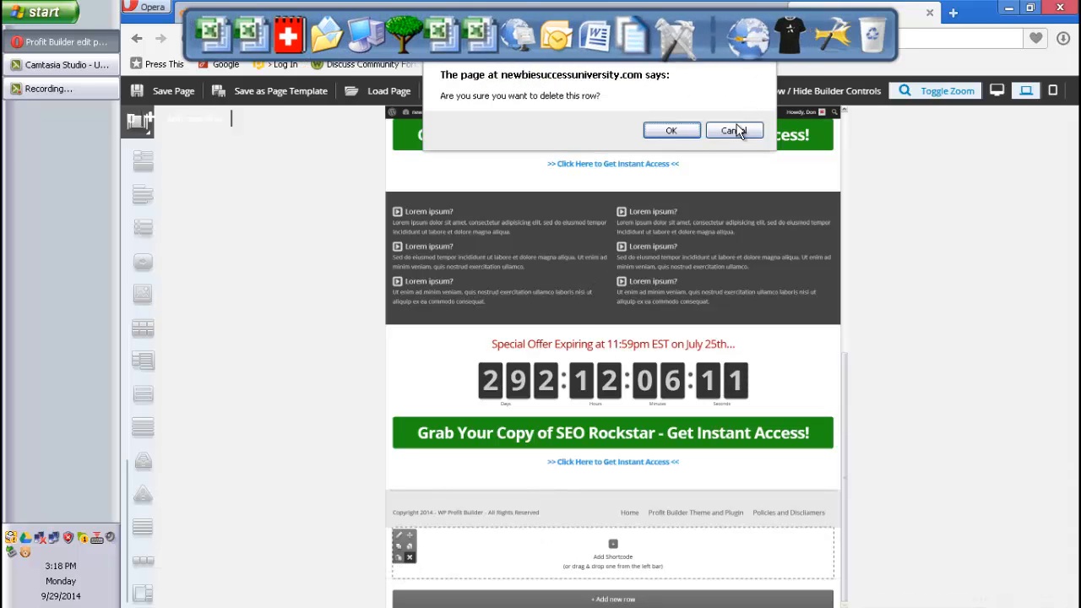
left_click(732, 131)
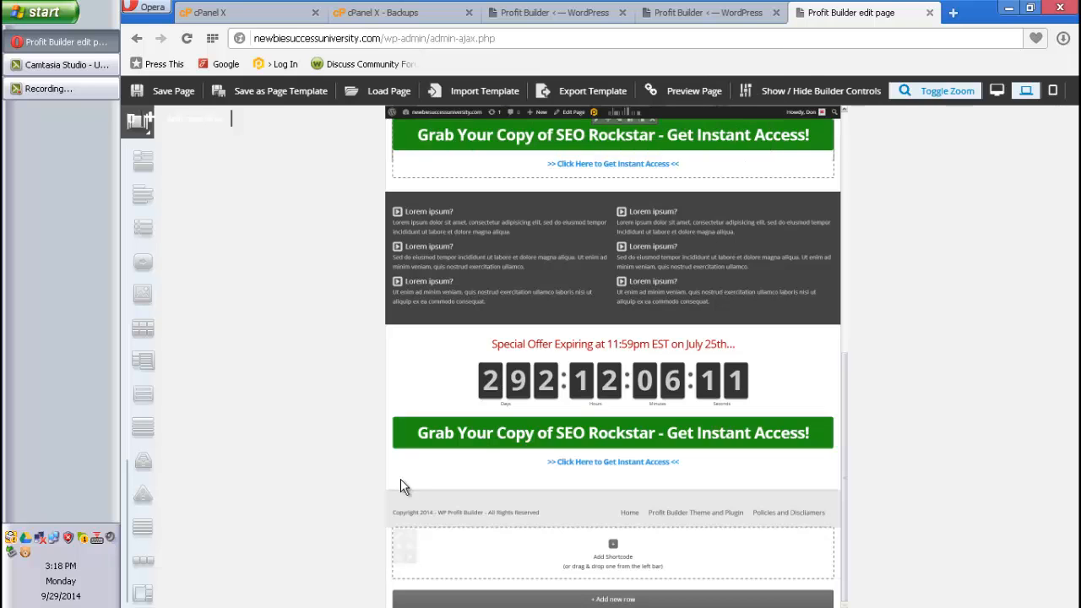
mouse_move(414, 554)
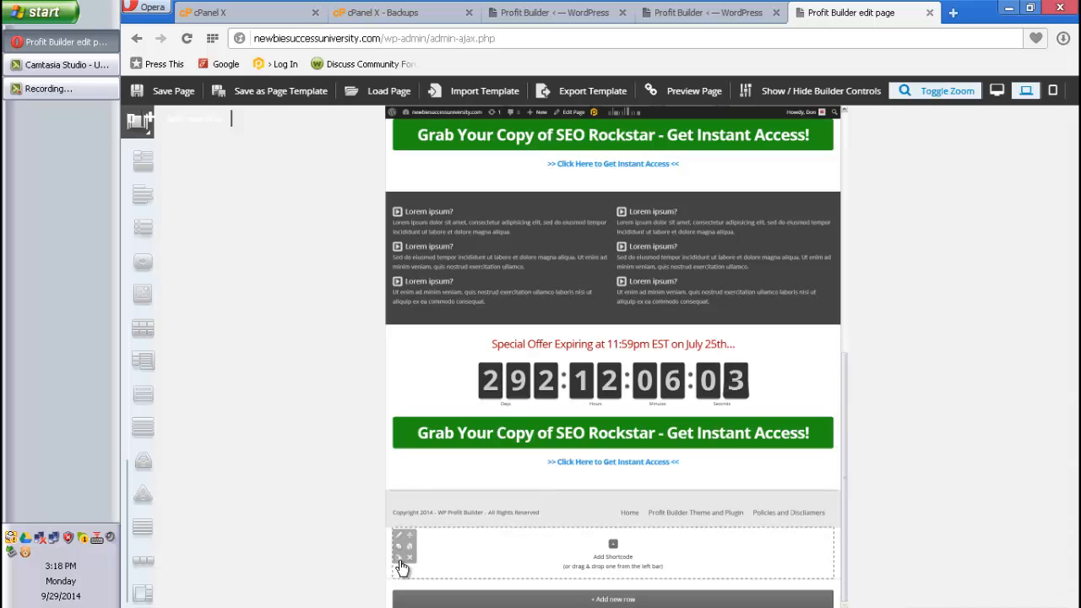
left_click(401, 560)
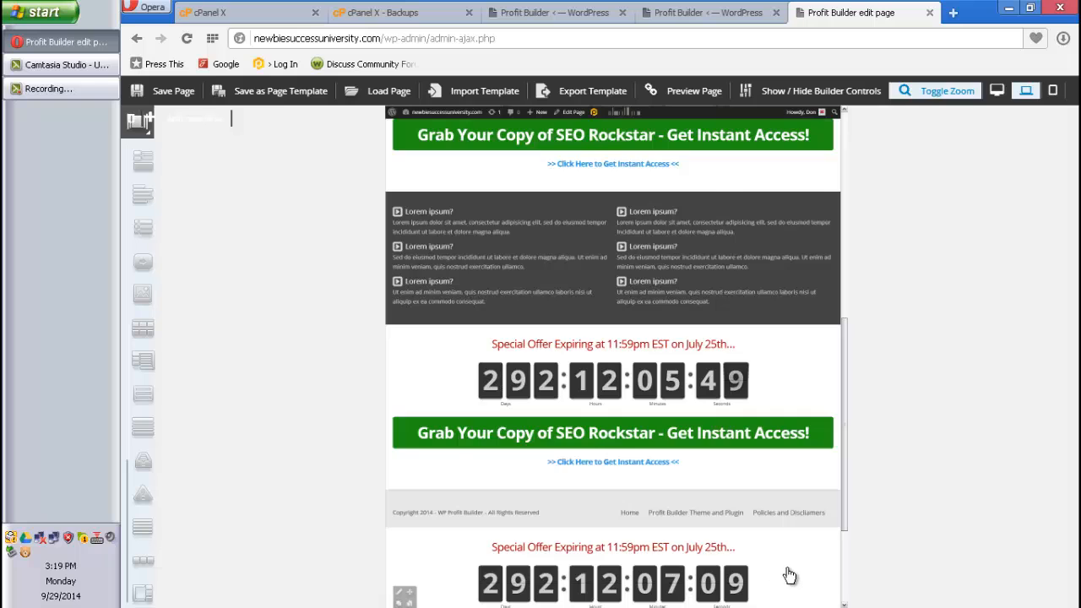
Step: Show the row types offered for a new row, and close the chooser without adding one
scroll(789, 572, "down", 2)
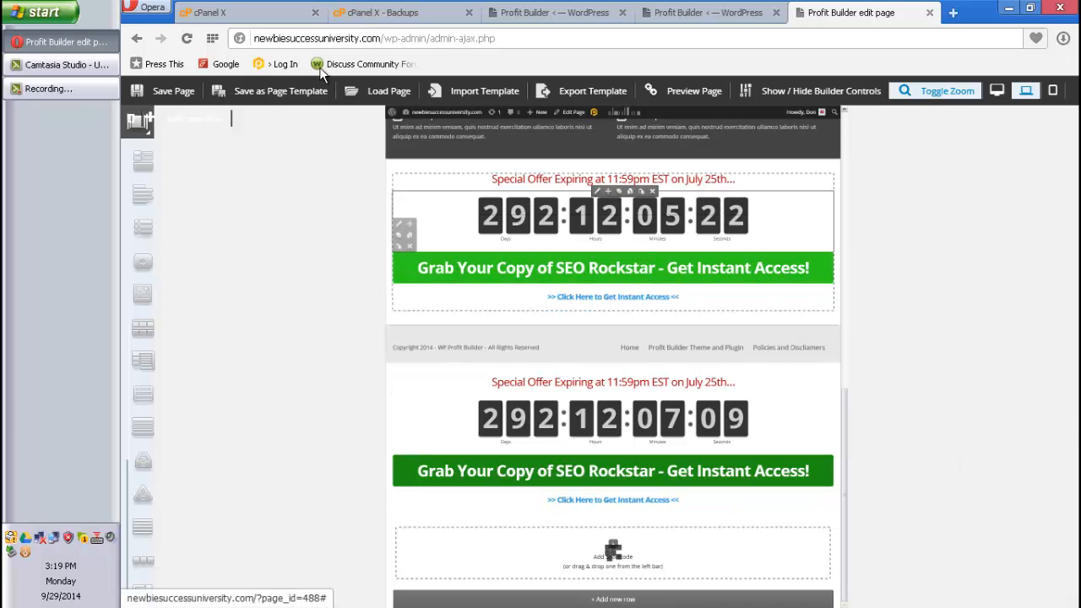
left_click(174, 127)
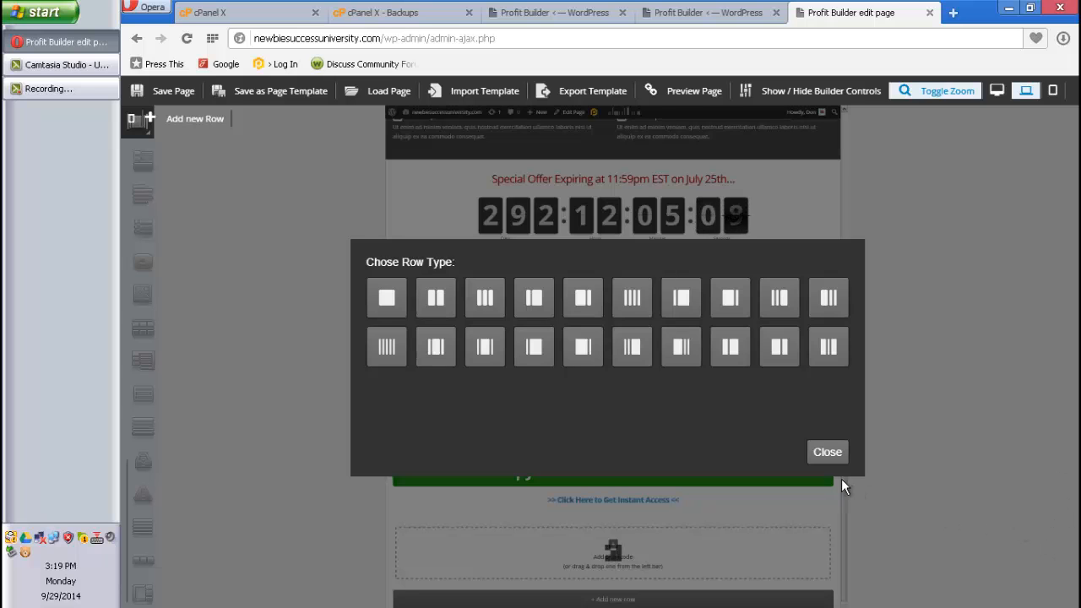
left_click(825, 452)
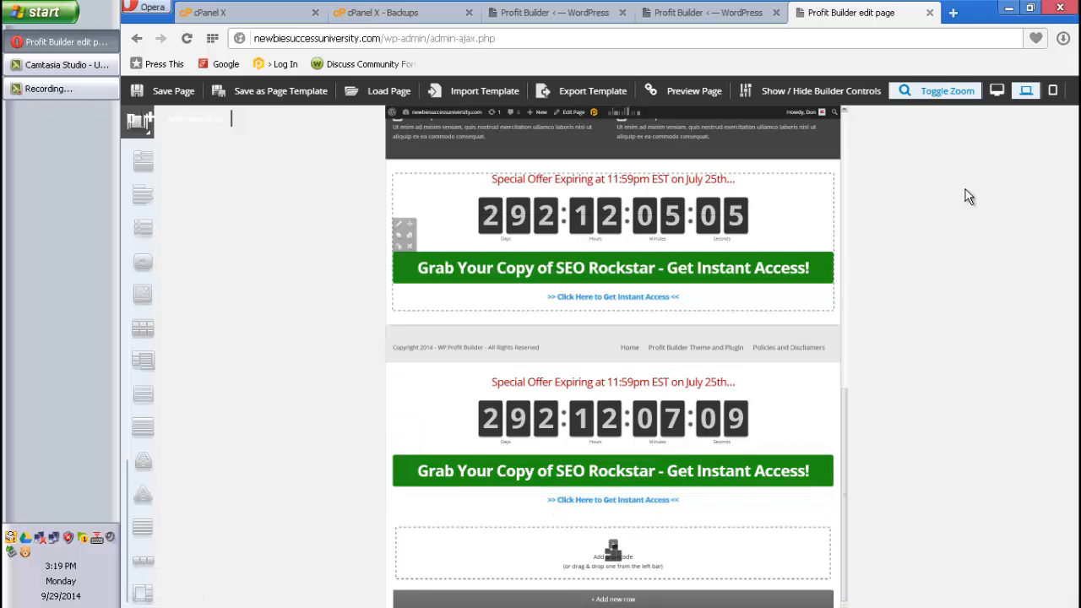
Step: Compare the page in the desktop and laptop layouts with the zoomed-out view on and off, ending on the full-size laptop layout
left_click(937, 101)
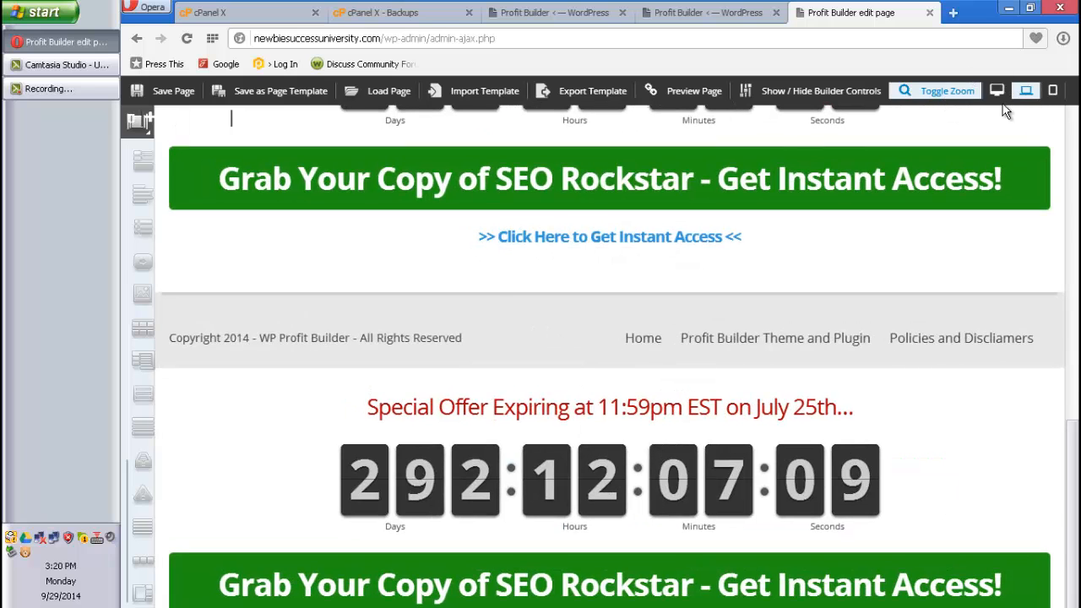
left_click(948, 89)
left_click(995, 92)
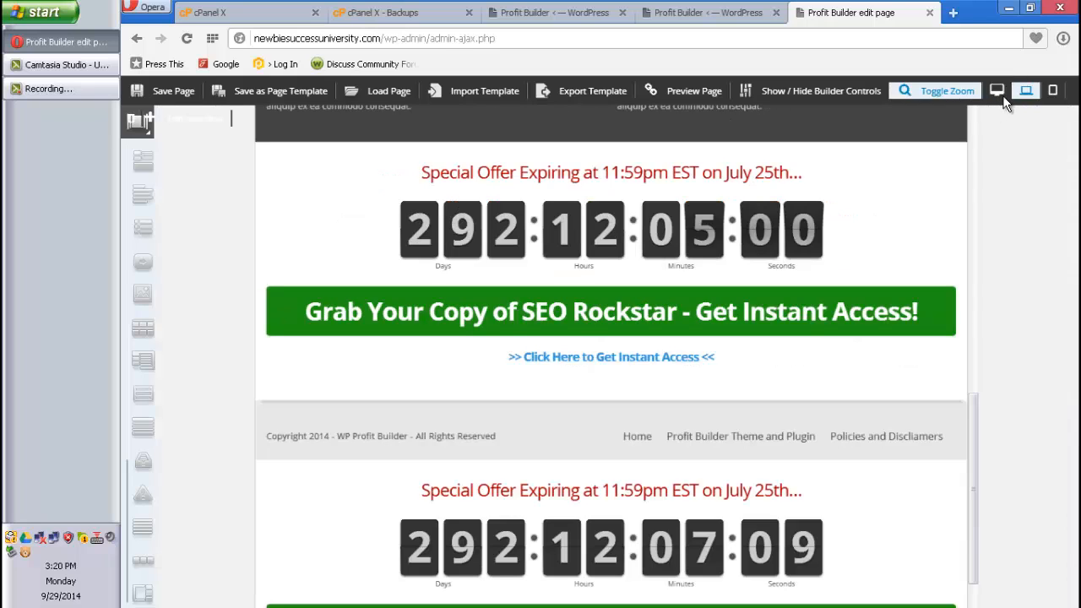
left_click(1026, 95)
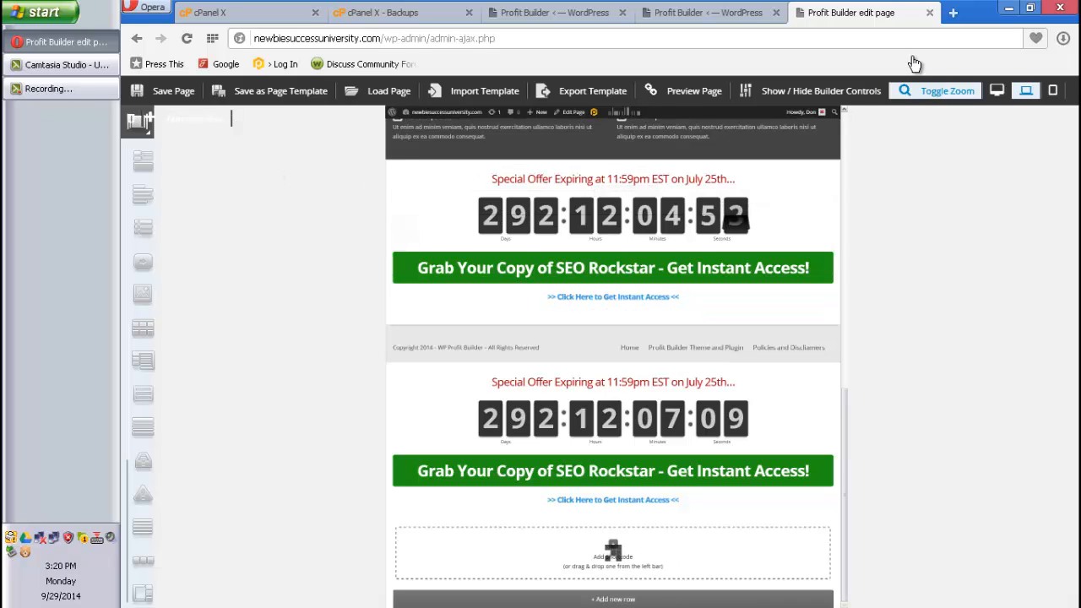
left_click(997, 93)
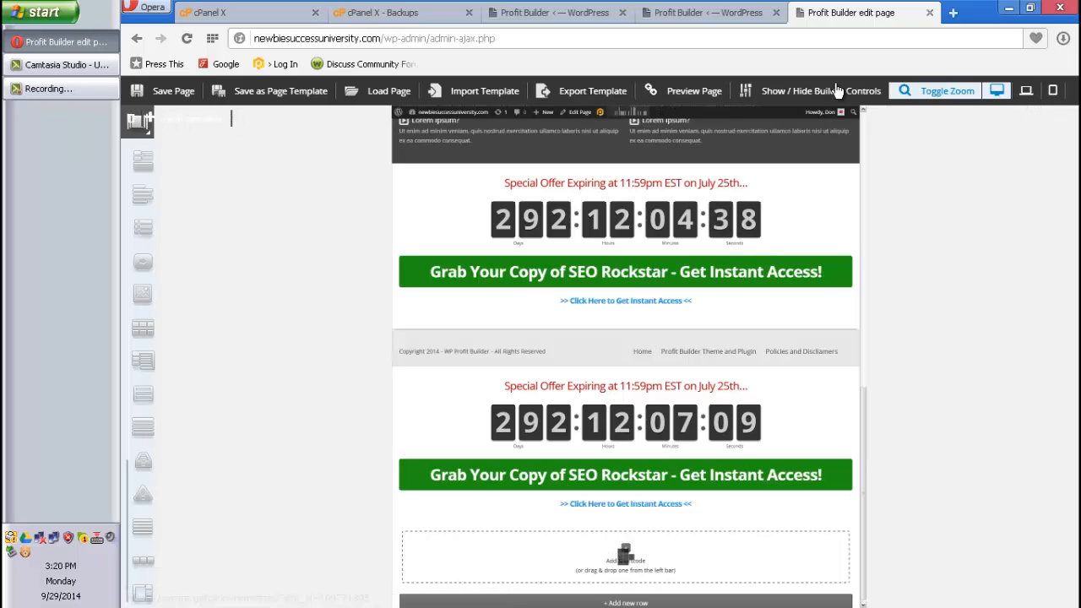
left_click(953, 97)
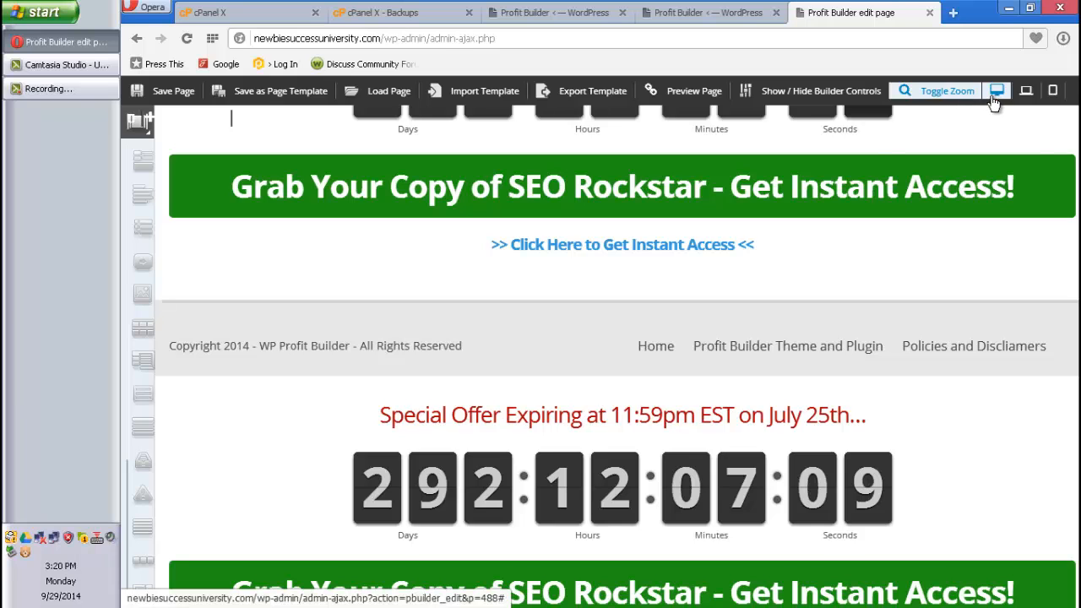
left_click(995, 93)
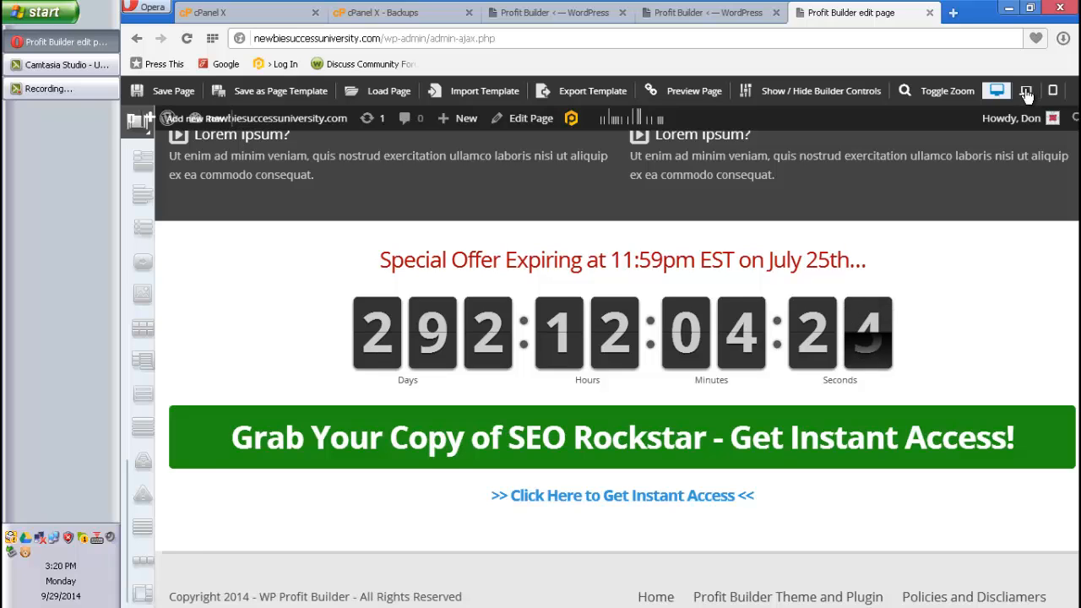
left_click(1025, 93)
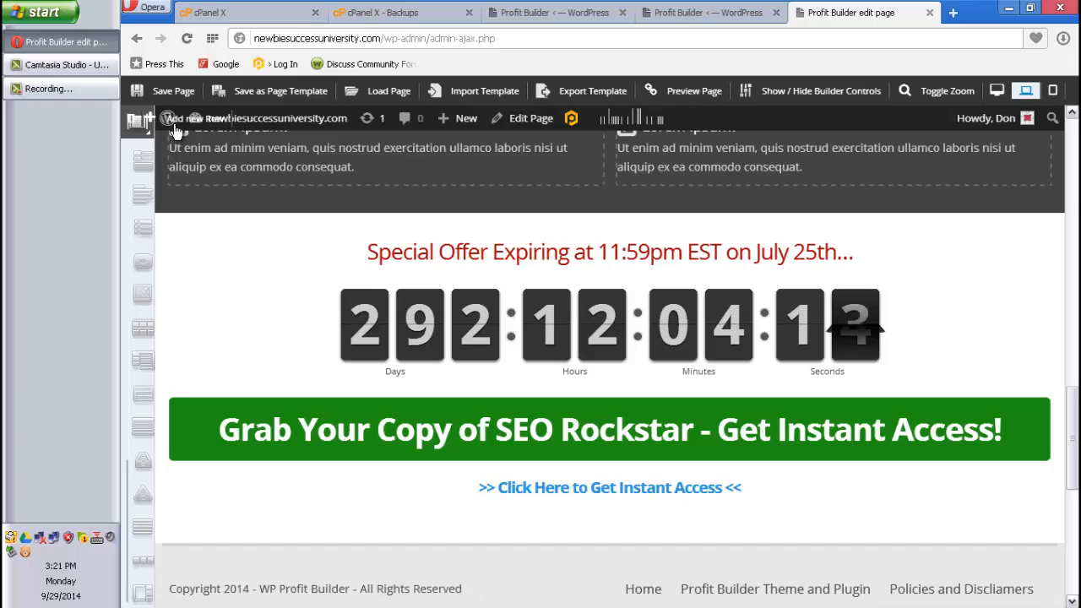
Step: Switch the page preview to the narrow mobile layout and review it from the bottom up to the headline and video
mouse_move(214, 127)
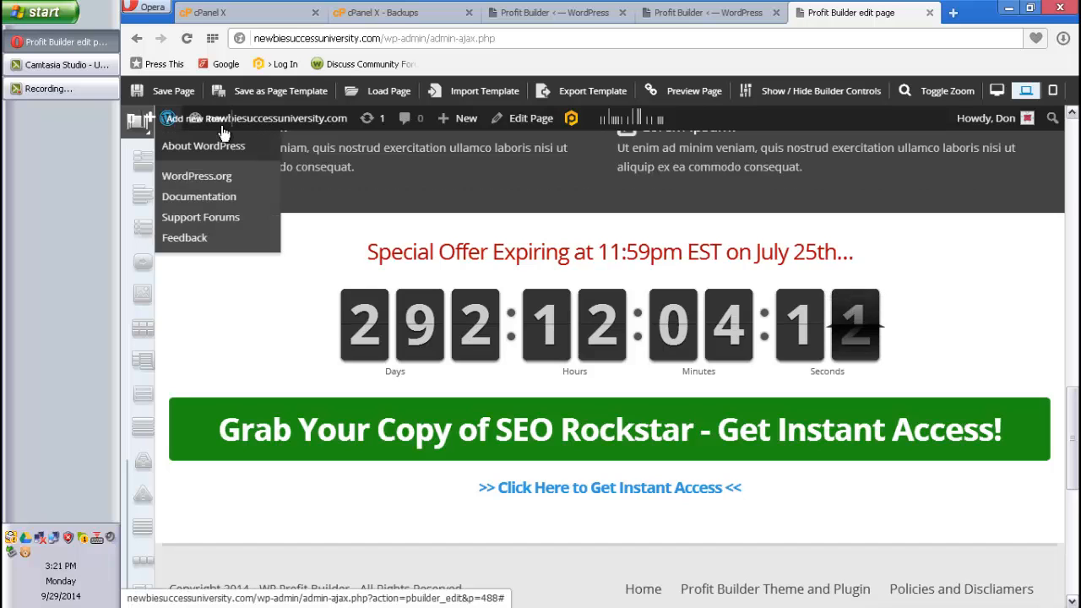
mouse_move(287, 120)
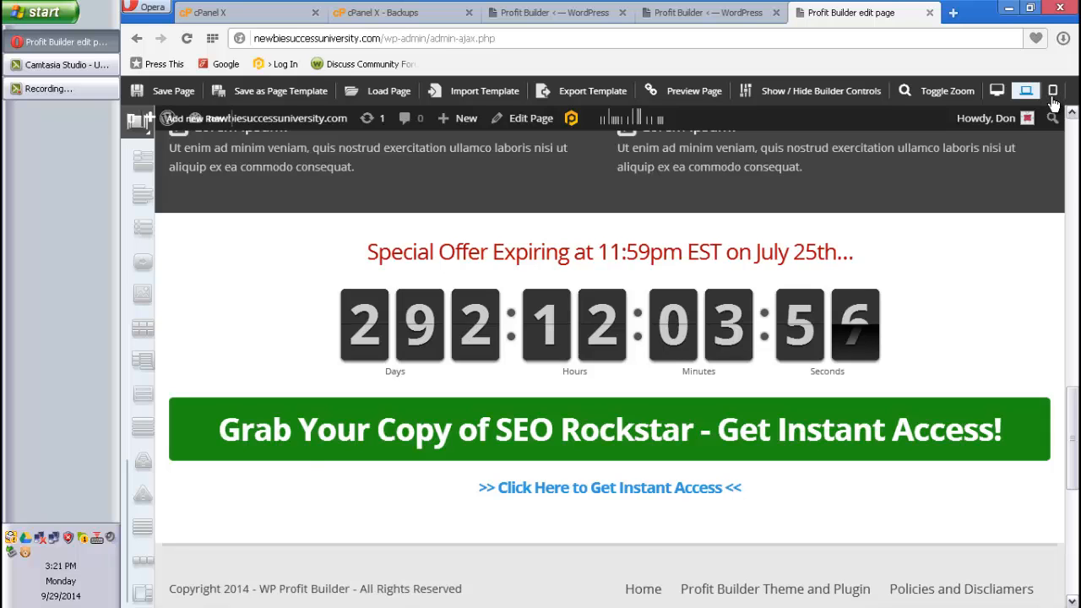
left_click(1051, 93)
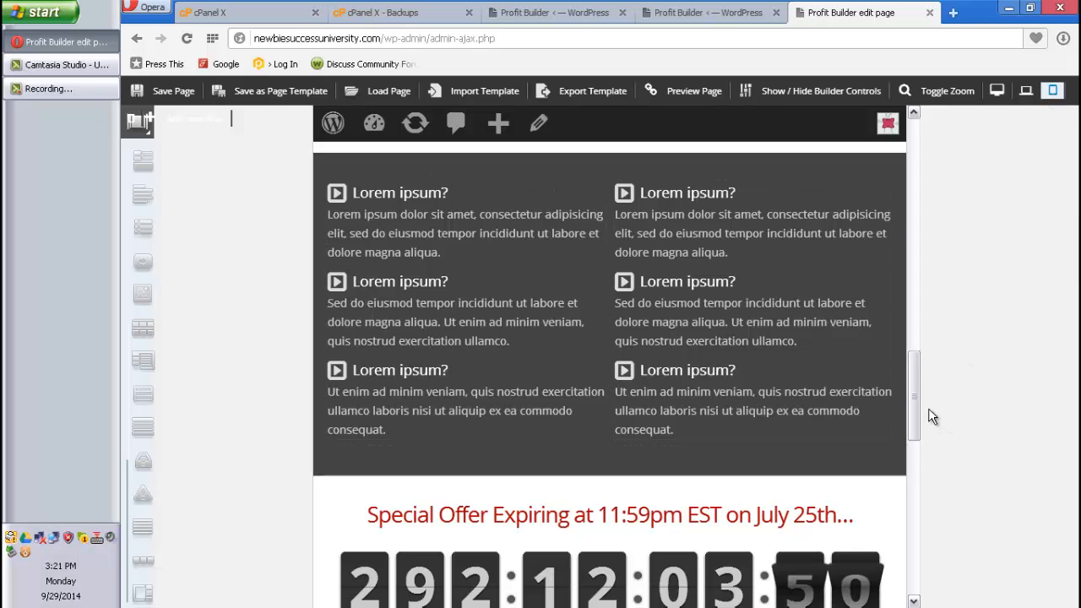
scroll(920, 422, "down", 1)
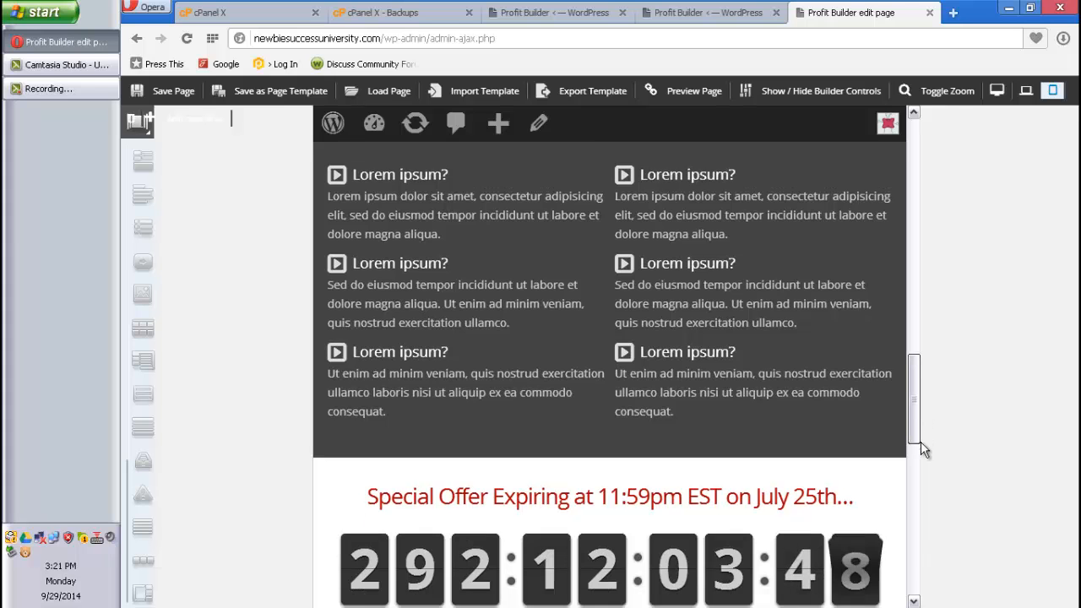
left_click_drag(920, 441, 916, 594)
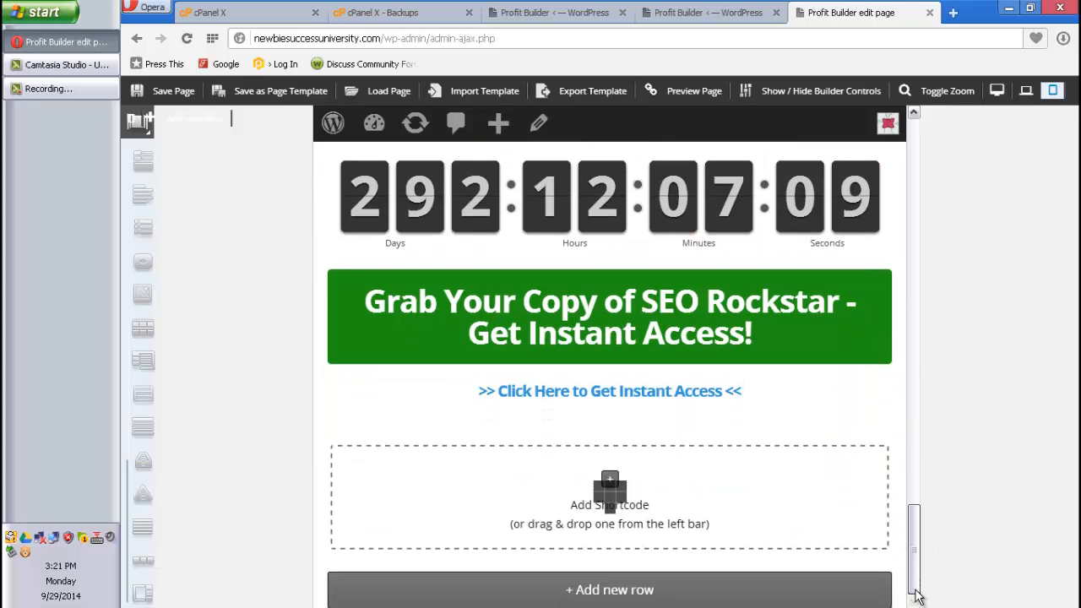
scroll(929, 471, "up", 1)
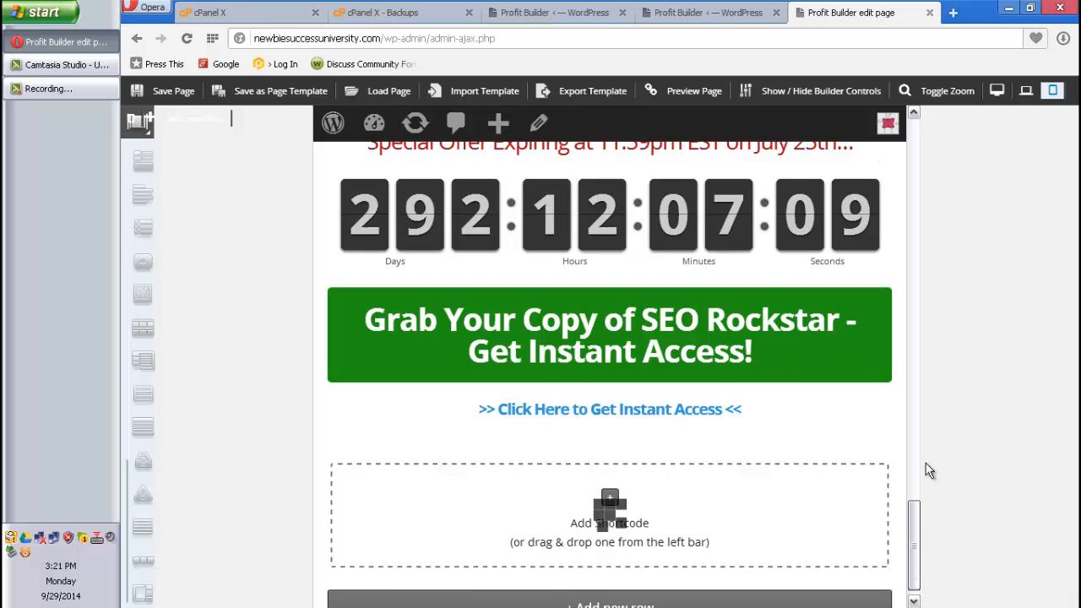
scroll(929, 470, "up", 15)
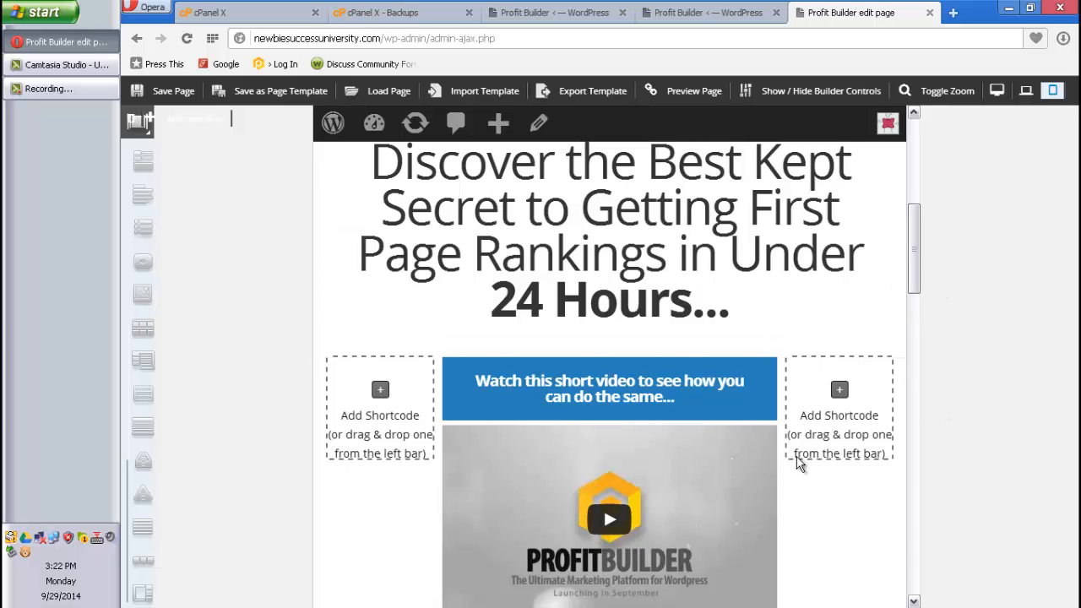
scroll(785, 490, "down", 1)
scroll(810, 447, "down", 4)
scroll(848, 402, "down", 3)
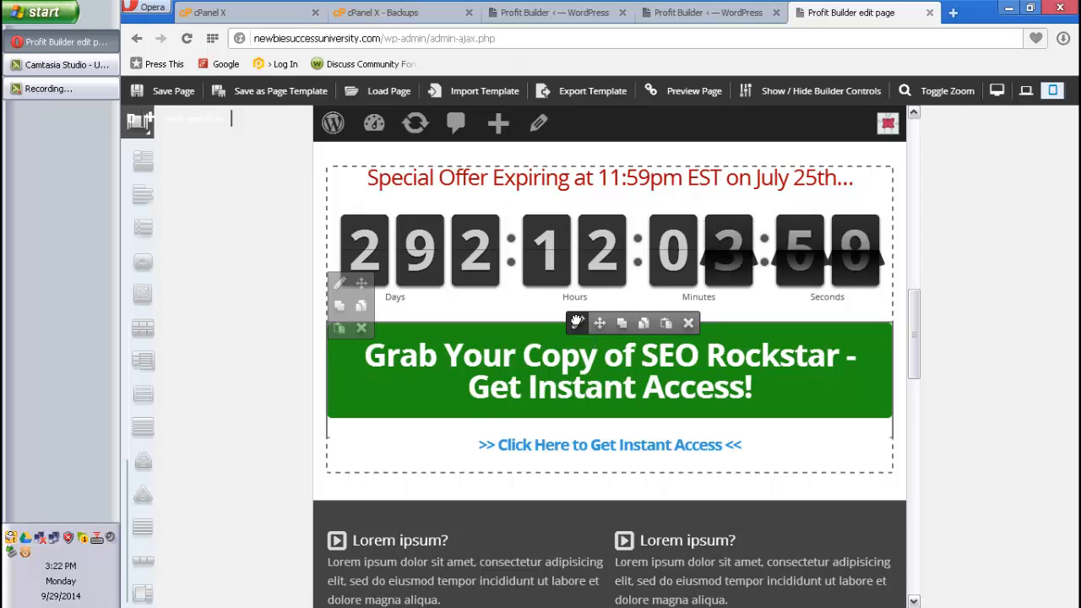
left_click(577, 326)
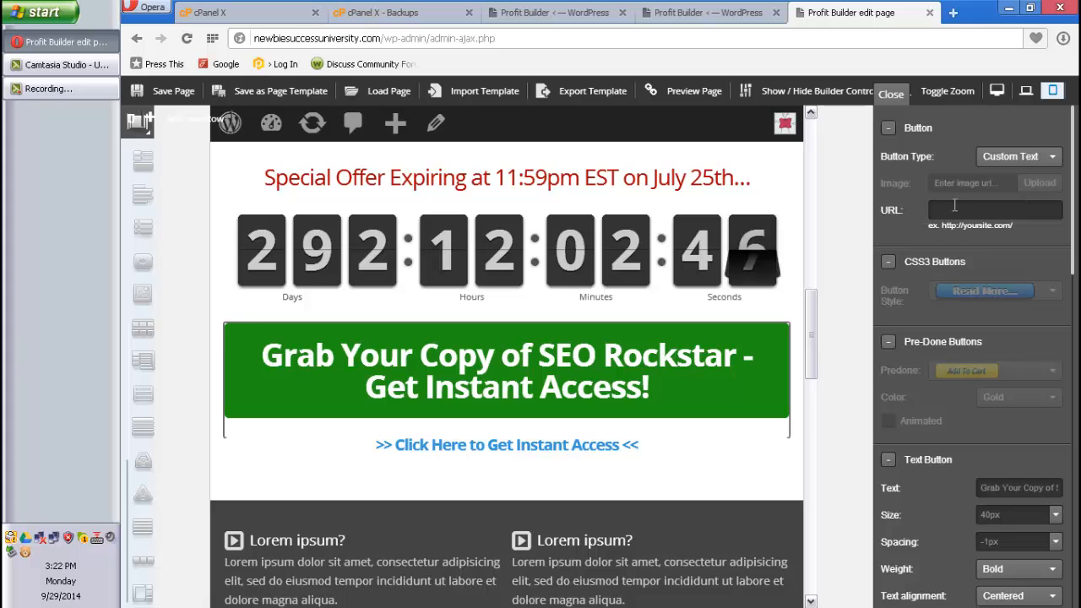
left_click(956, 207)
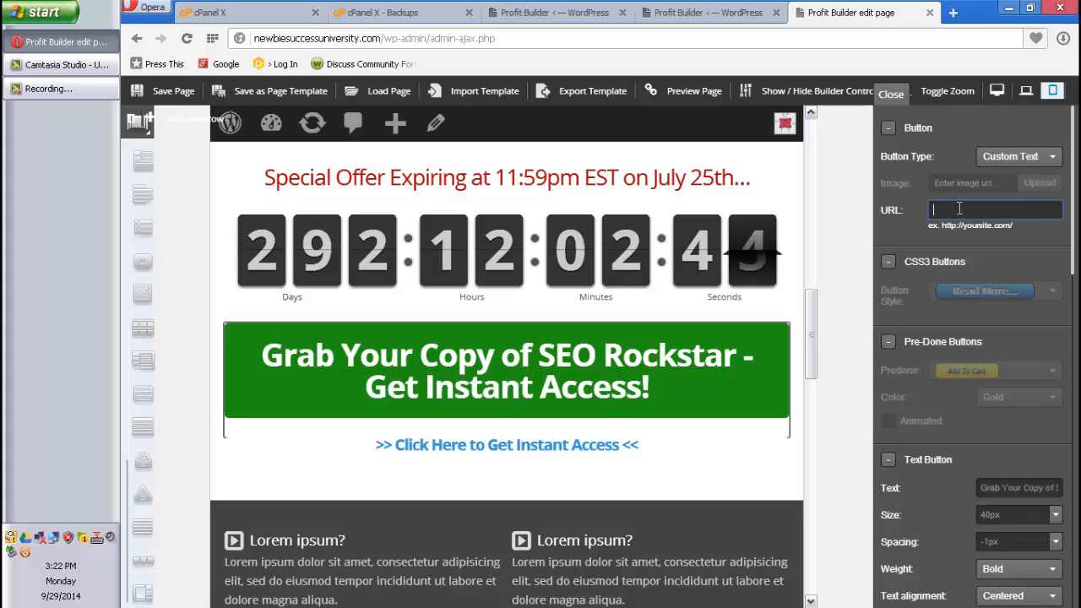
type("h")
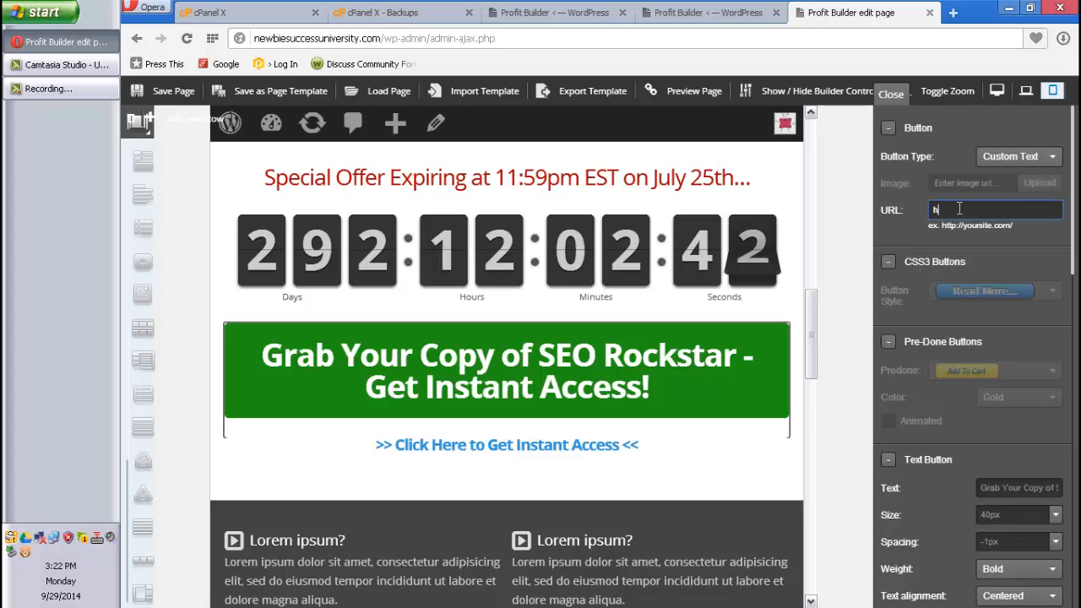
type("ttp:")
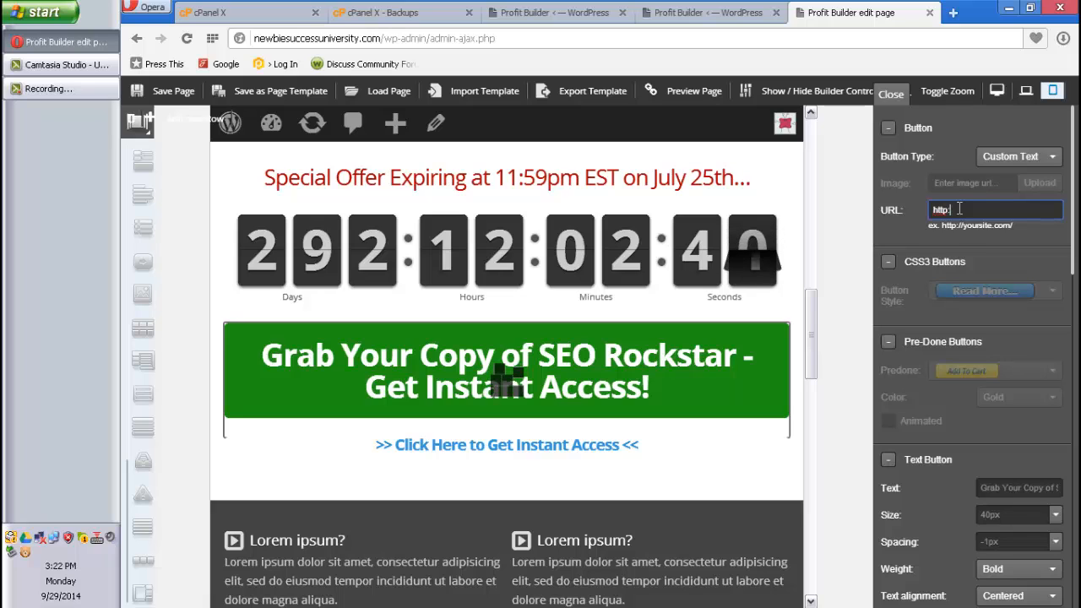
type("//")
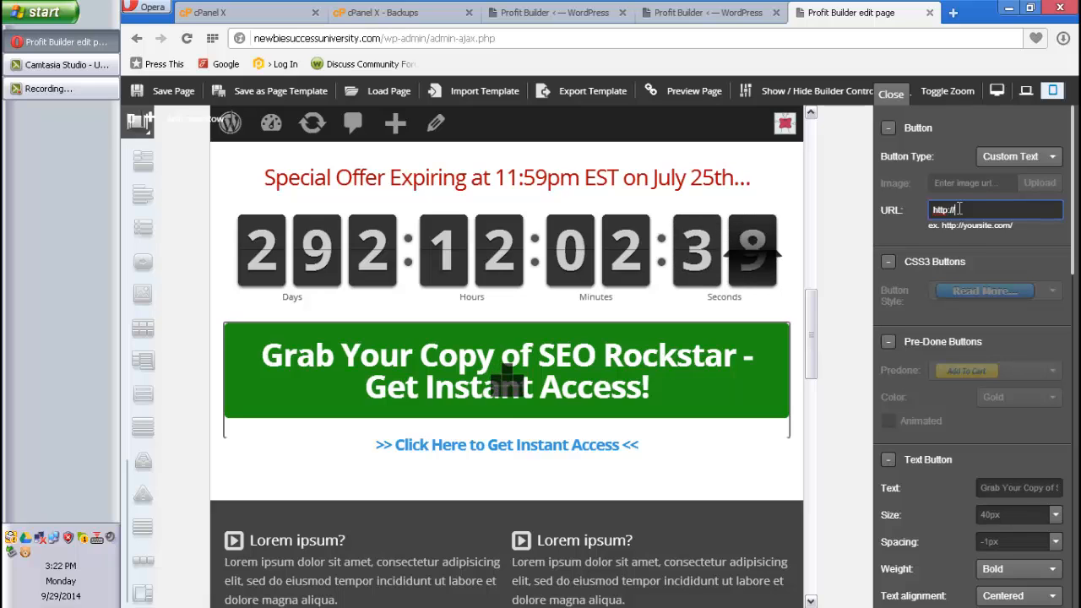
type("my")
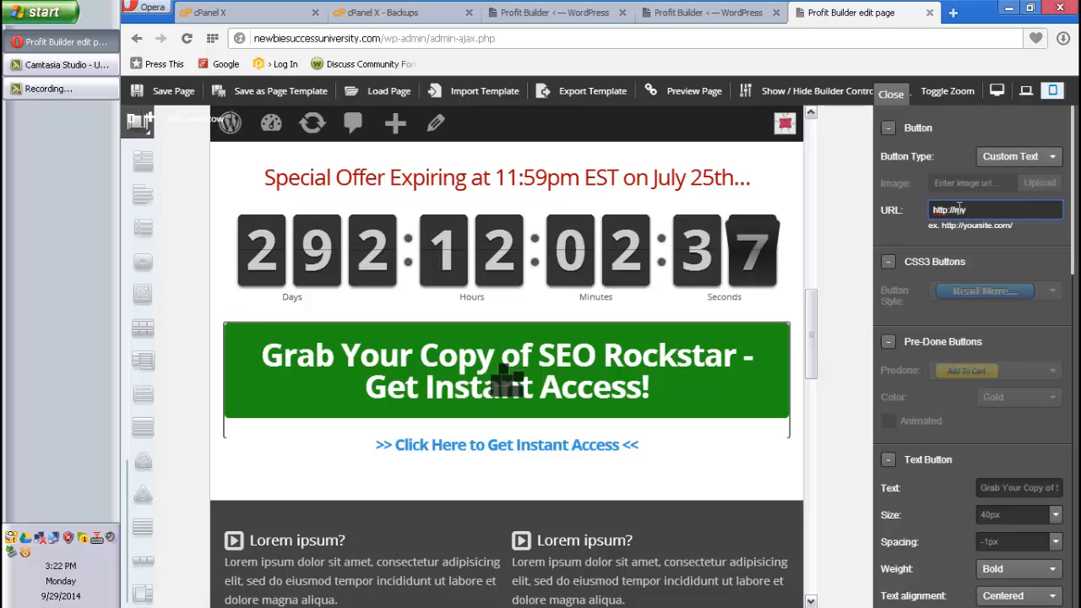
type("domain")
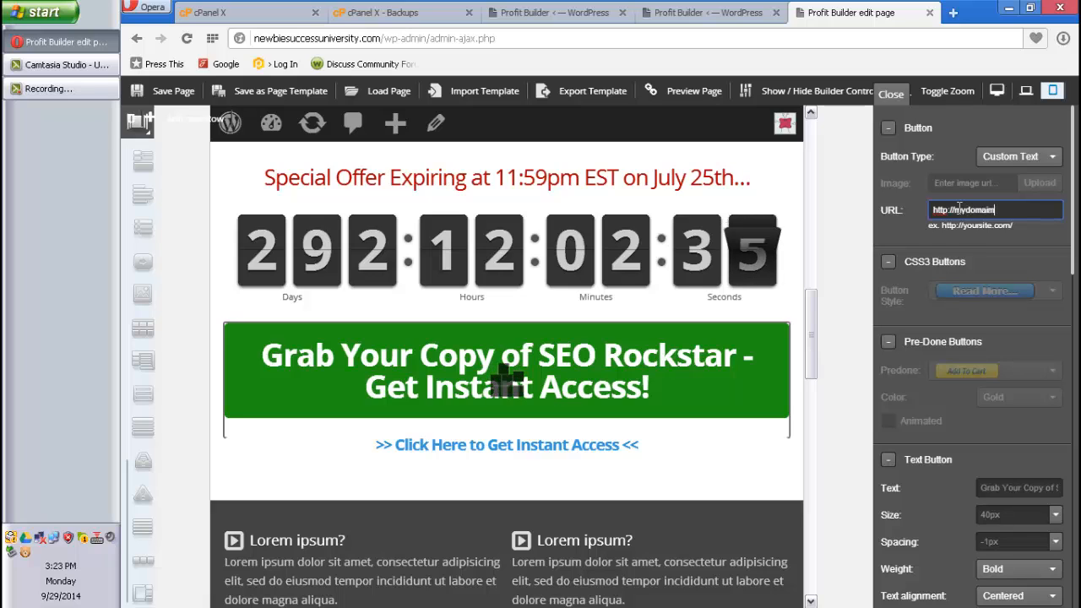
type(".com/link")
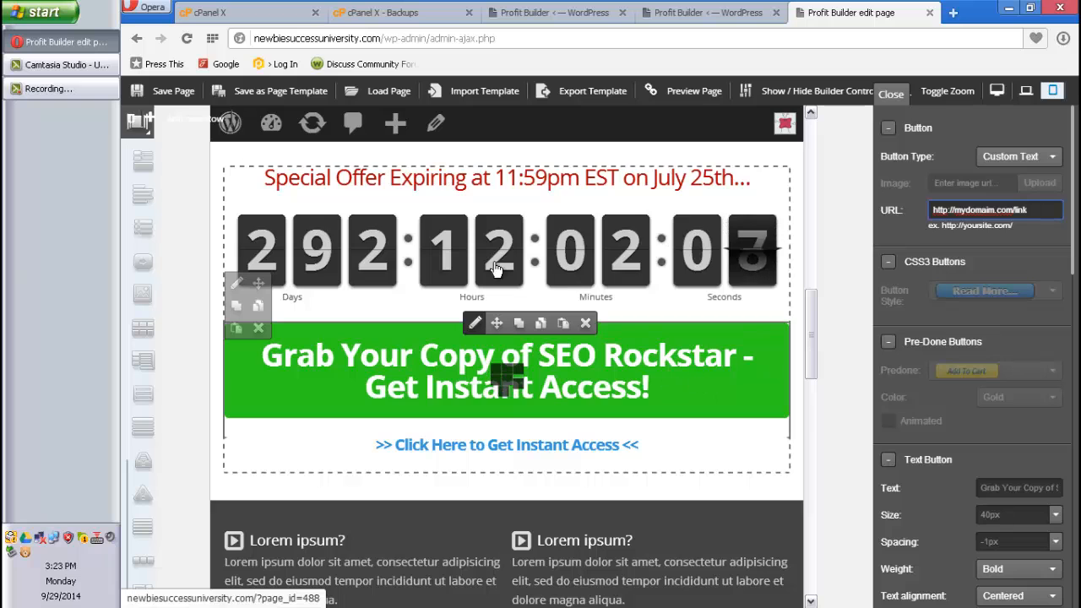
left_click(171, 89)
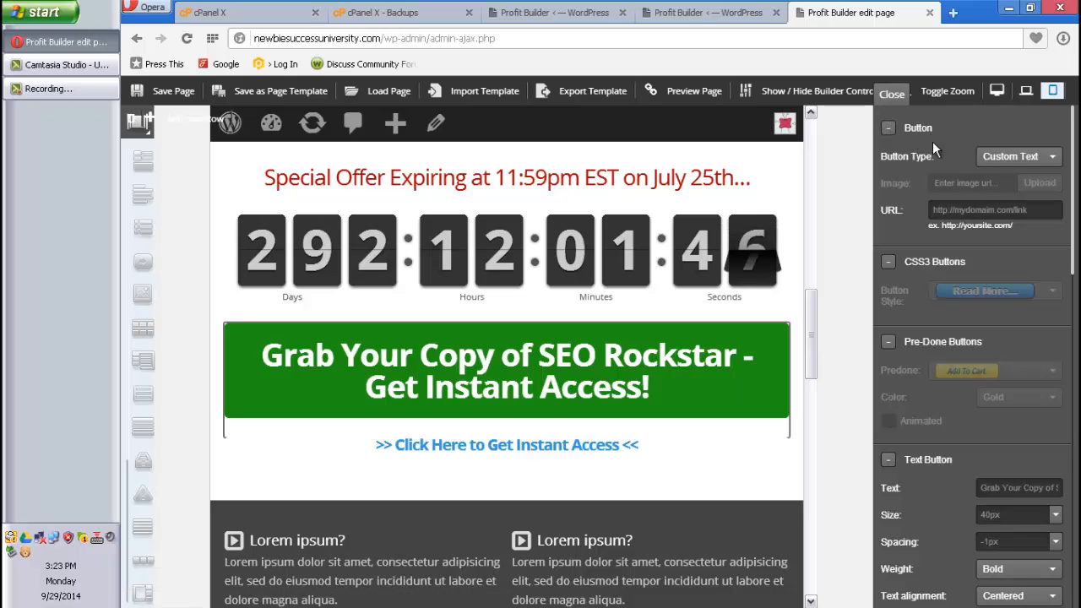
left_click(890, 94)
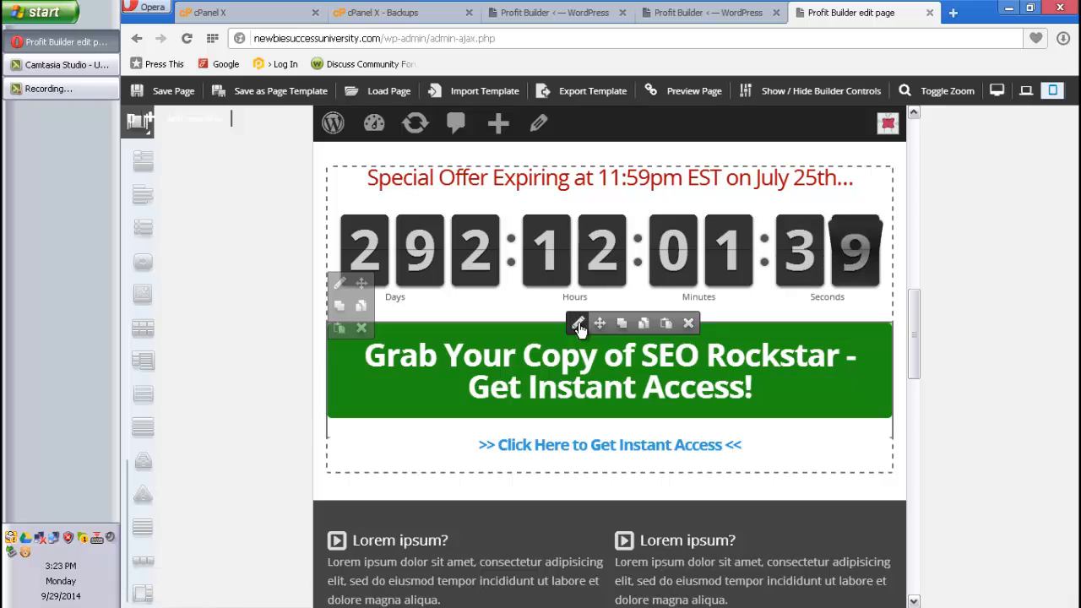
Step: Reopen the green button's settings to review its link options, and close them without changing anything
left_click(578, 324)
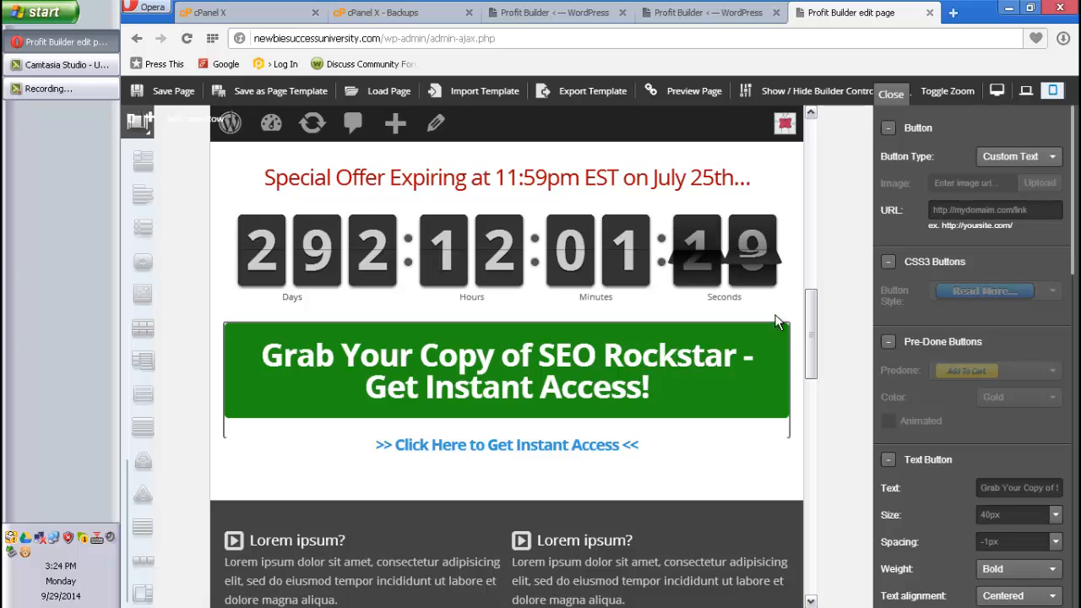
scroll(781, 321, "up", 5)
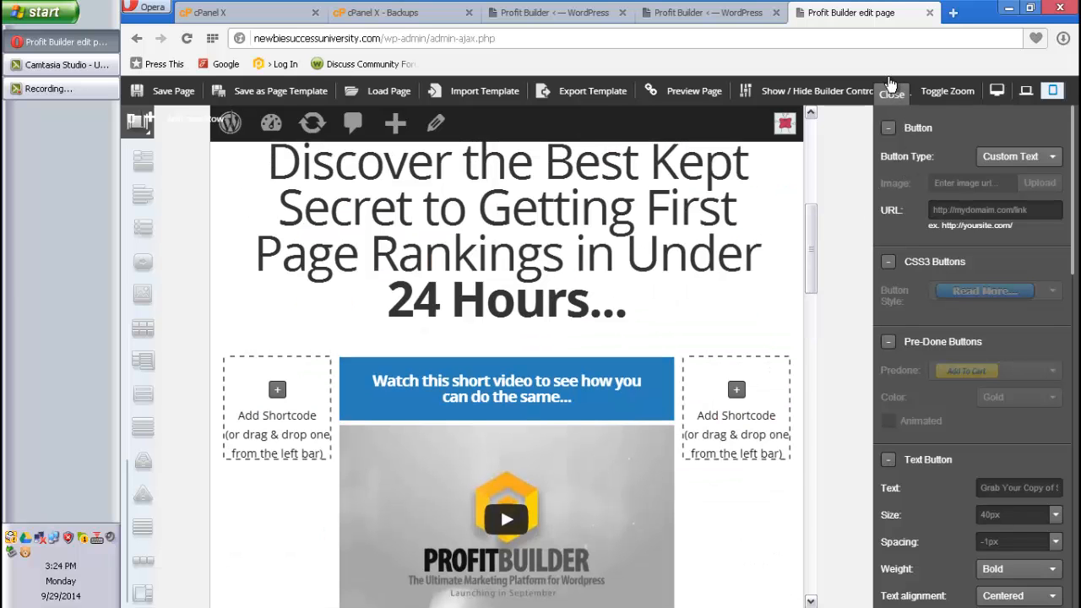
left_click(895, 95)
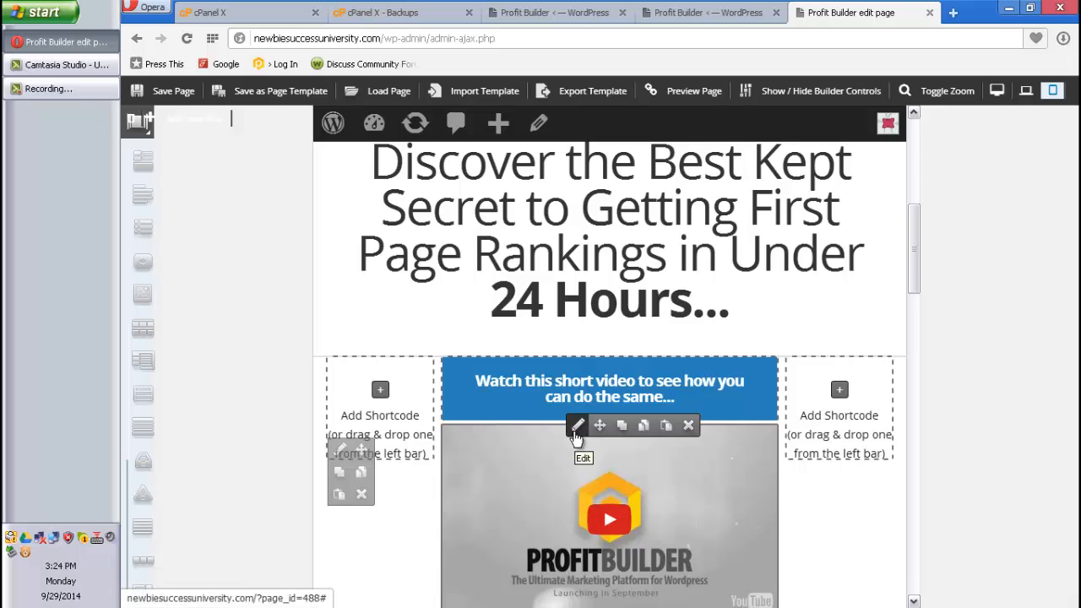
Step: Set the type of the video element below the blue "Watch this short video" heading to Embed Code
left_click(577, 427)
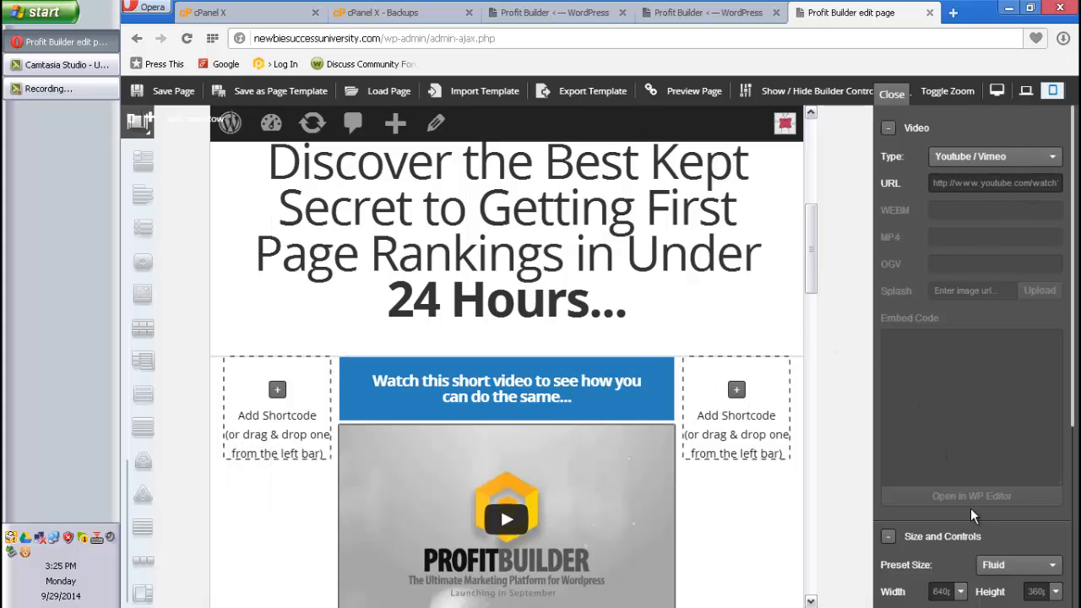
left_click(1055, 158)
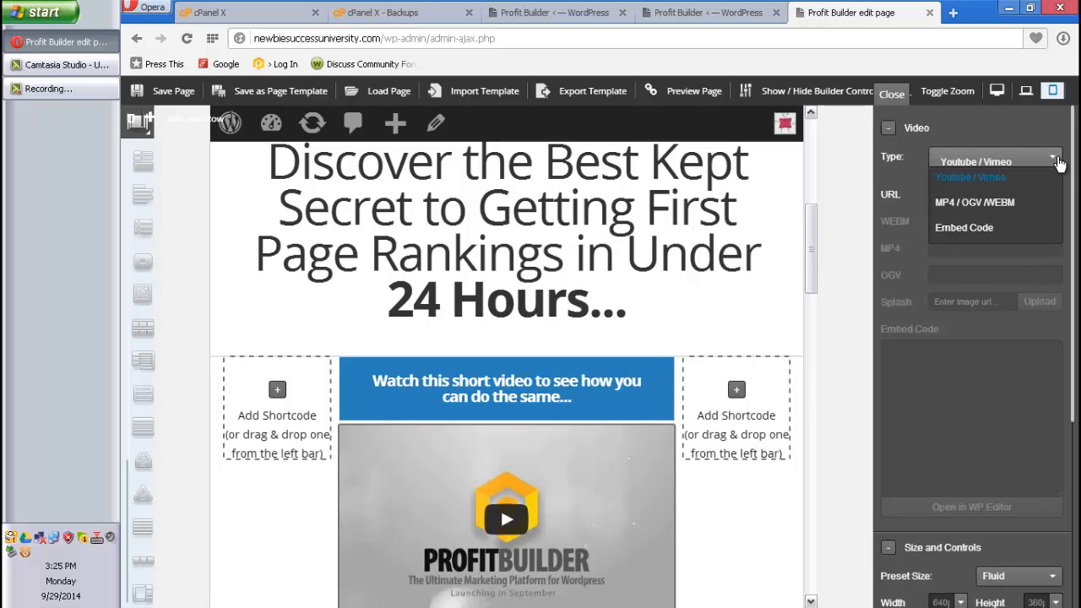
left_click(942, 235)
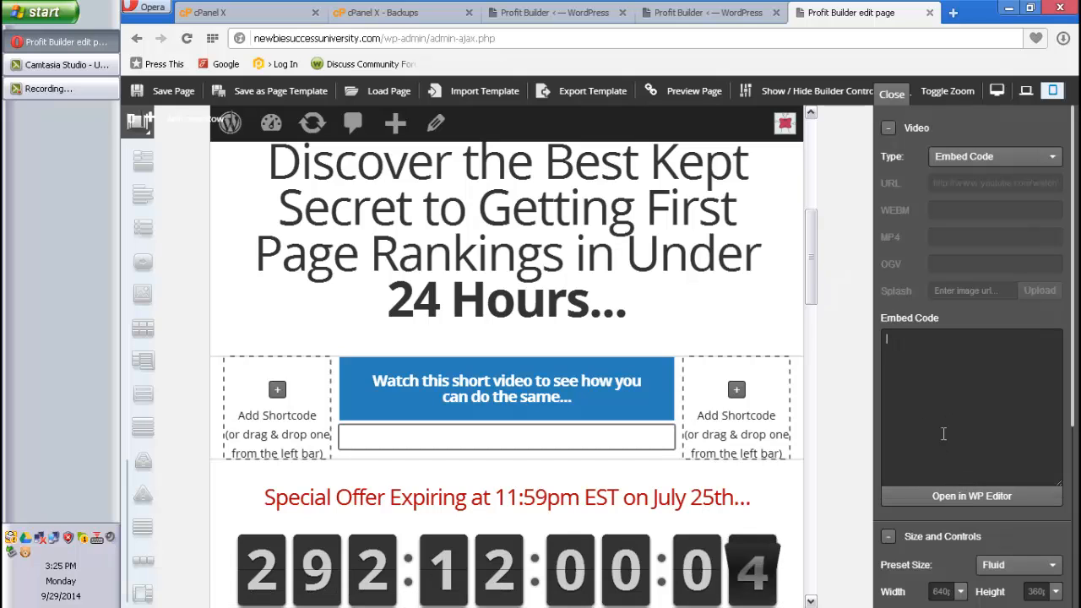
Step: Open the video's embed code in the WP editor and compare its text and visual modes, ending in visual mode
left_click(968, 495)
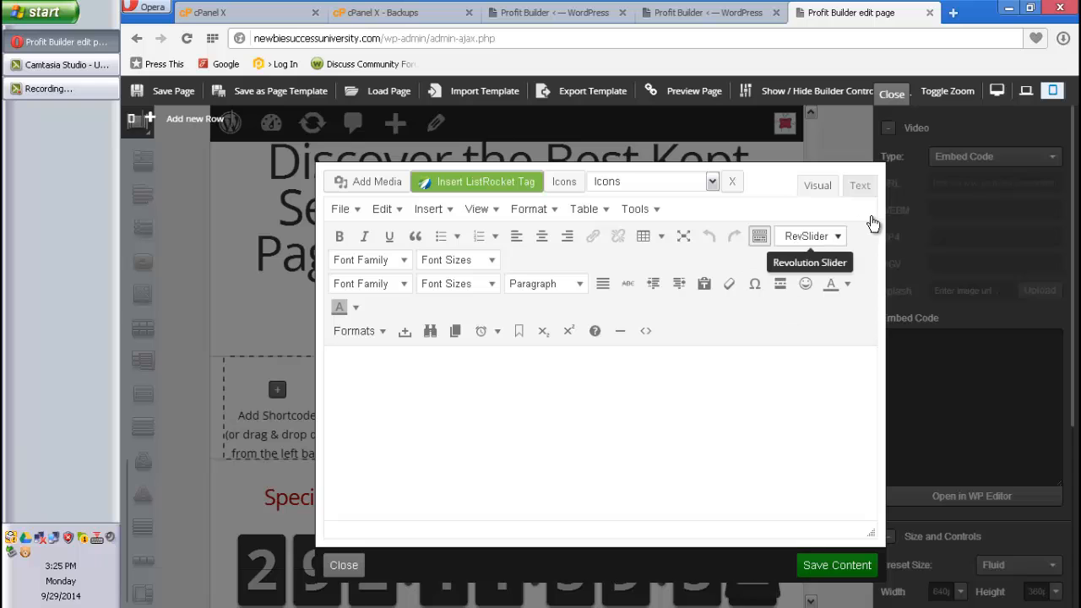
left_click(857, 189)
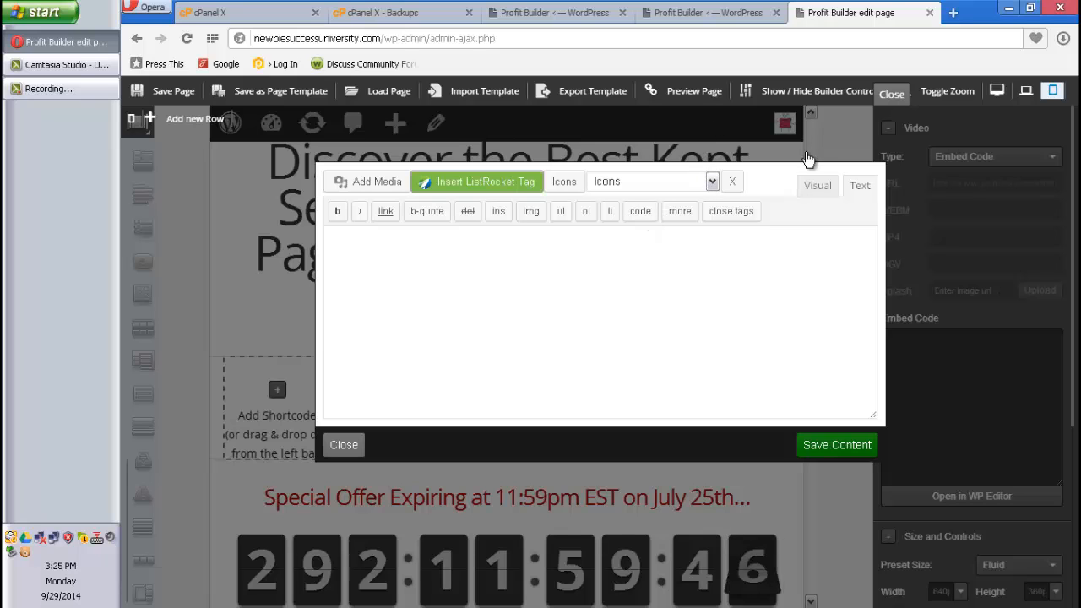
left_click(808, 194)
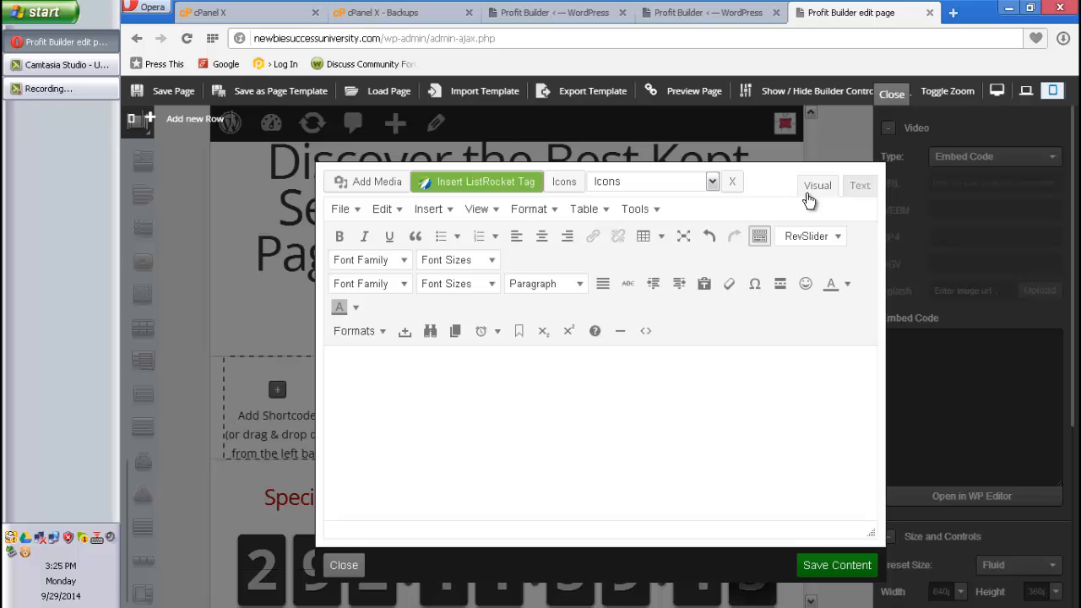